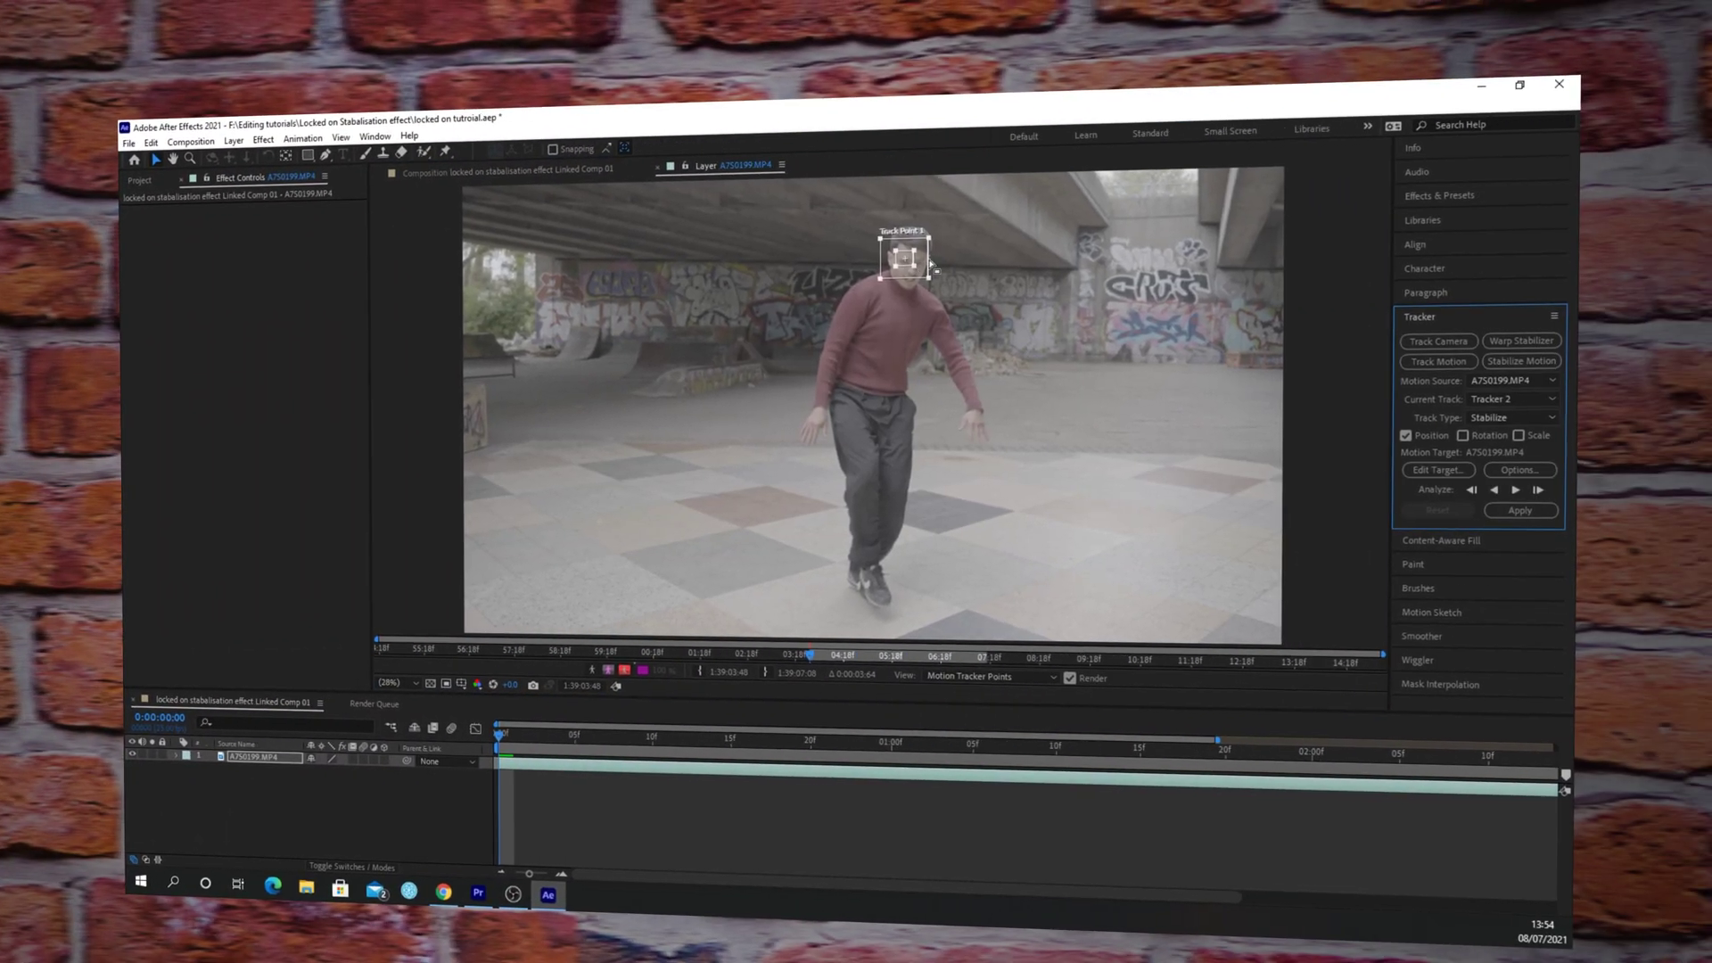
- Put the first track point on the dancer's eye, widen its search area, and check the tracker options
{"action": "left_click_drag", "start_coordinate": [932, 263], "coordinate": [922, 256]}
{"action": "left_click_drag", "start_coordinate": [920, 141], "coordinate": [953, 198]}
{"action": "left_click", "coordinate": [1706, 470]}
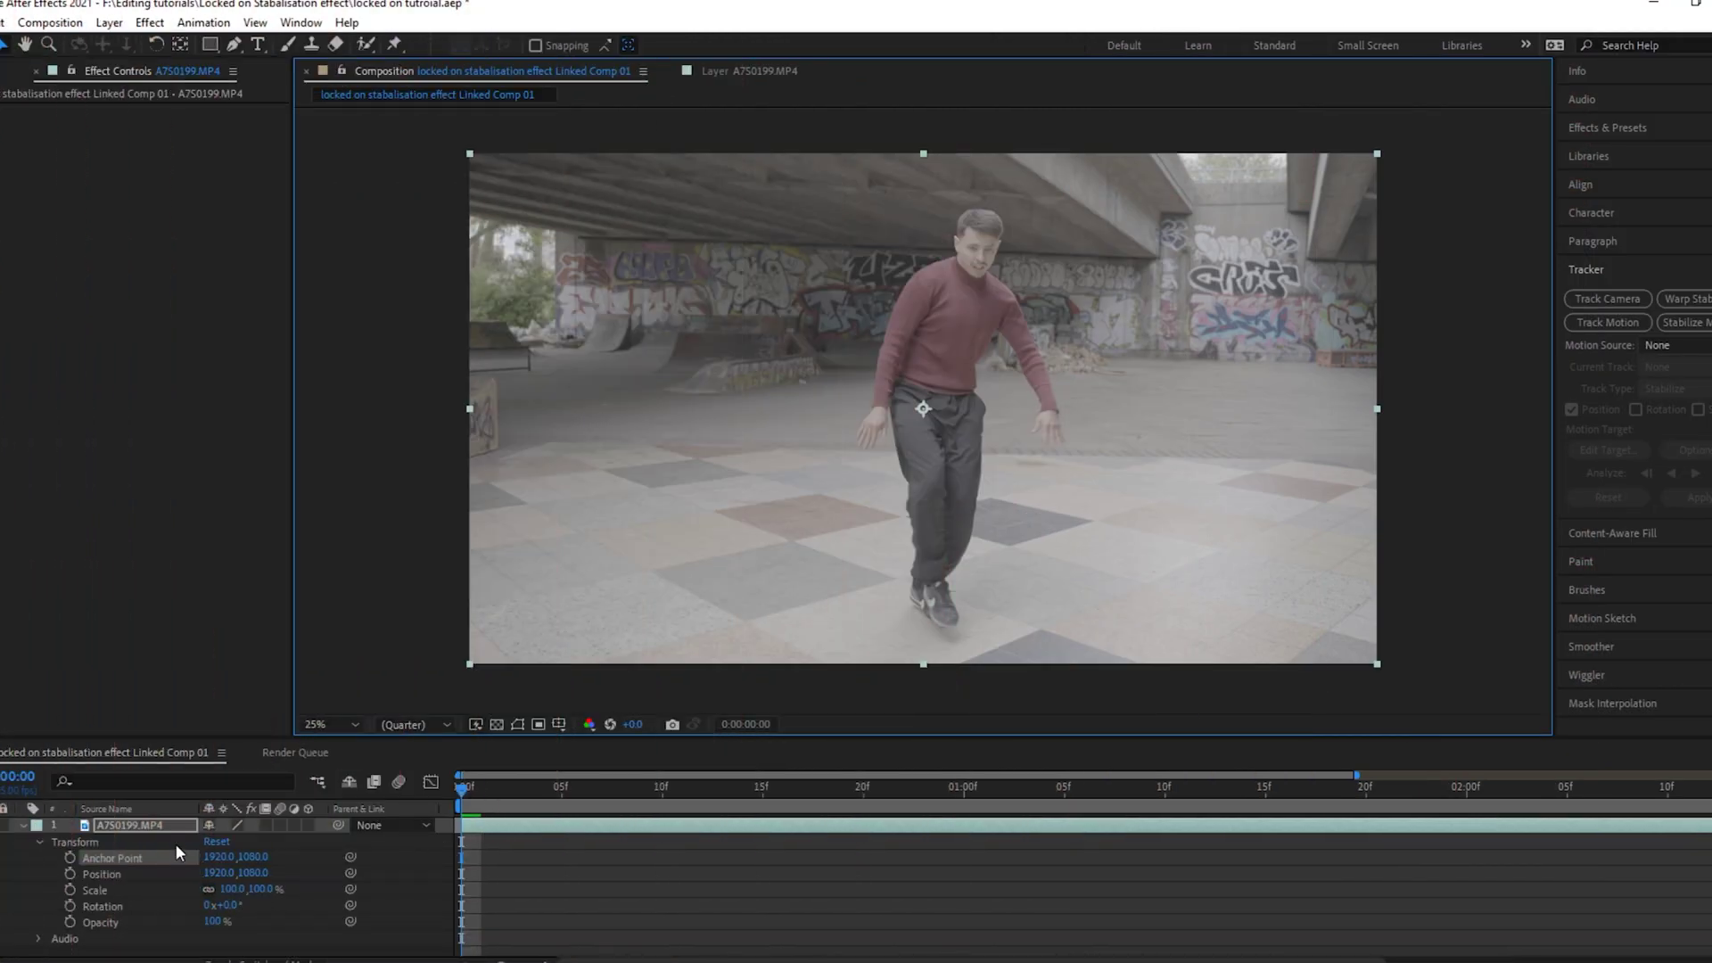
- Select A7S0199.MP4, run Animation > Track Motion, and create the Stabilize Motion tracker Tracker 2
{"action": "left_click", "coordinate": [169, 826]}
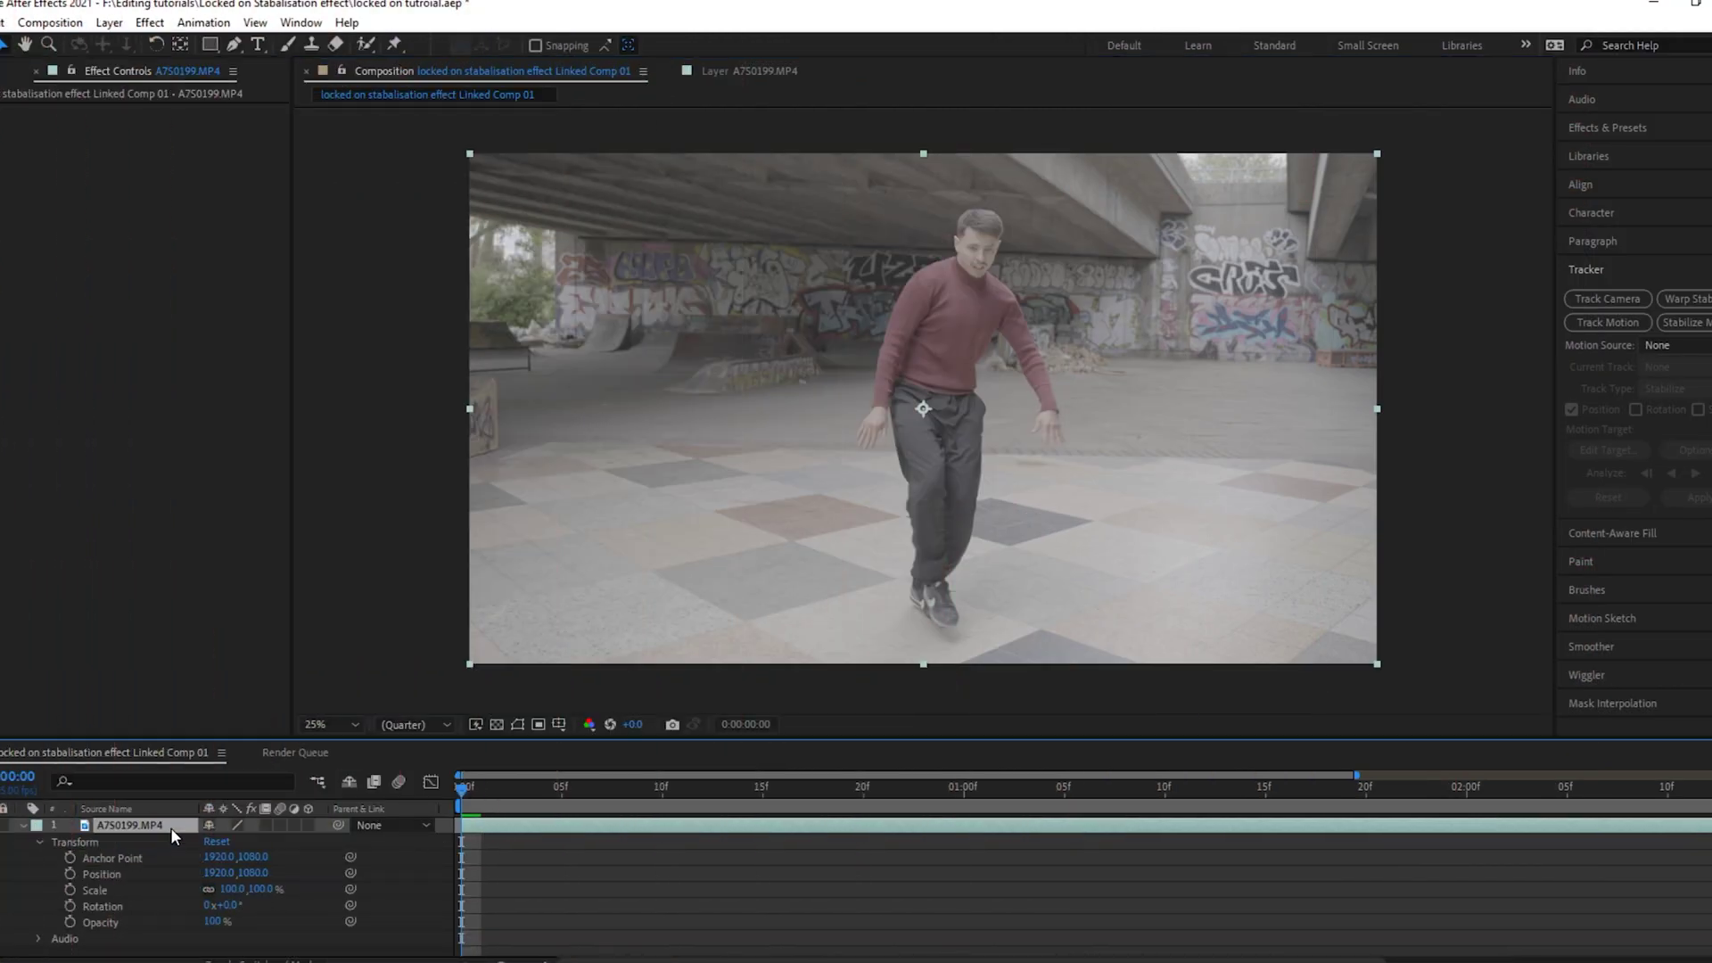
{"action": "left_click", "coordinate": [22, 825]}
{"action": "left_click", "coordinate": [205, 22]}
{"action": "left_click", "coordinate": [258, 438]}
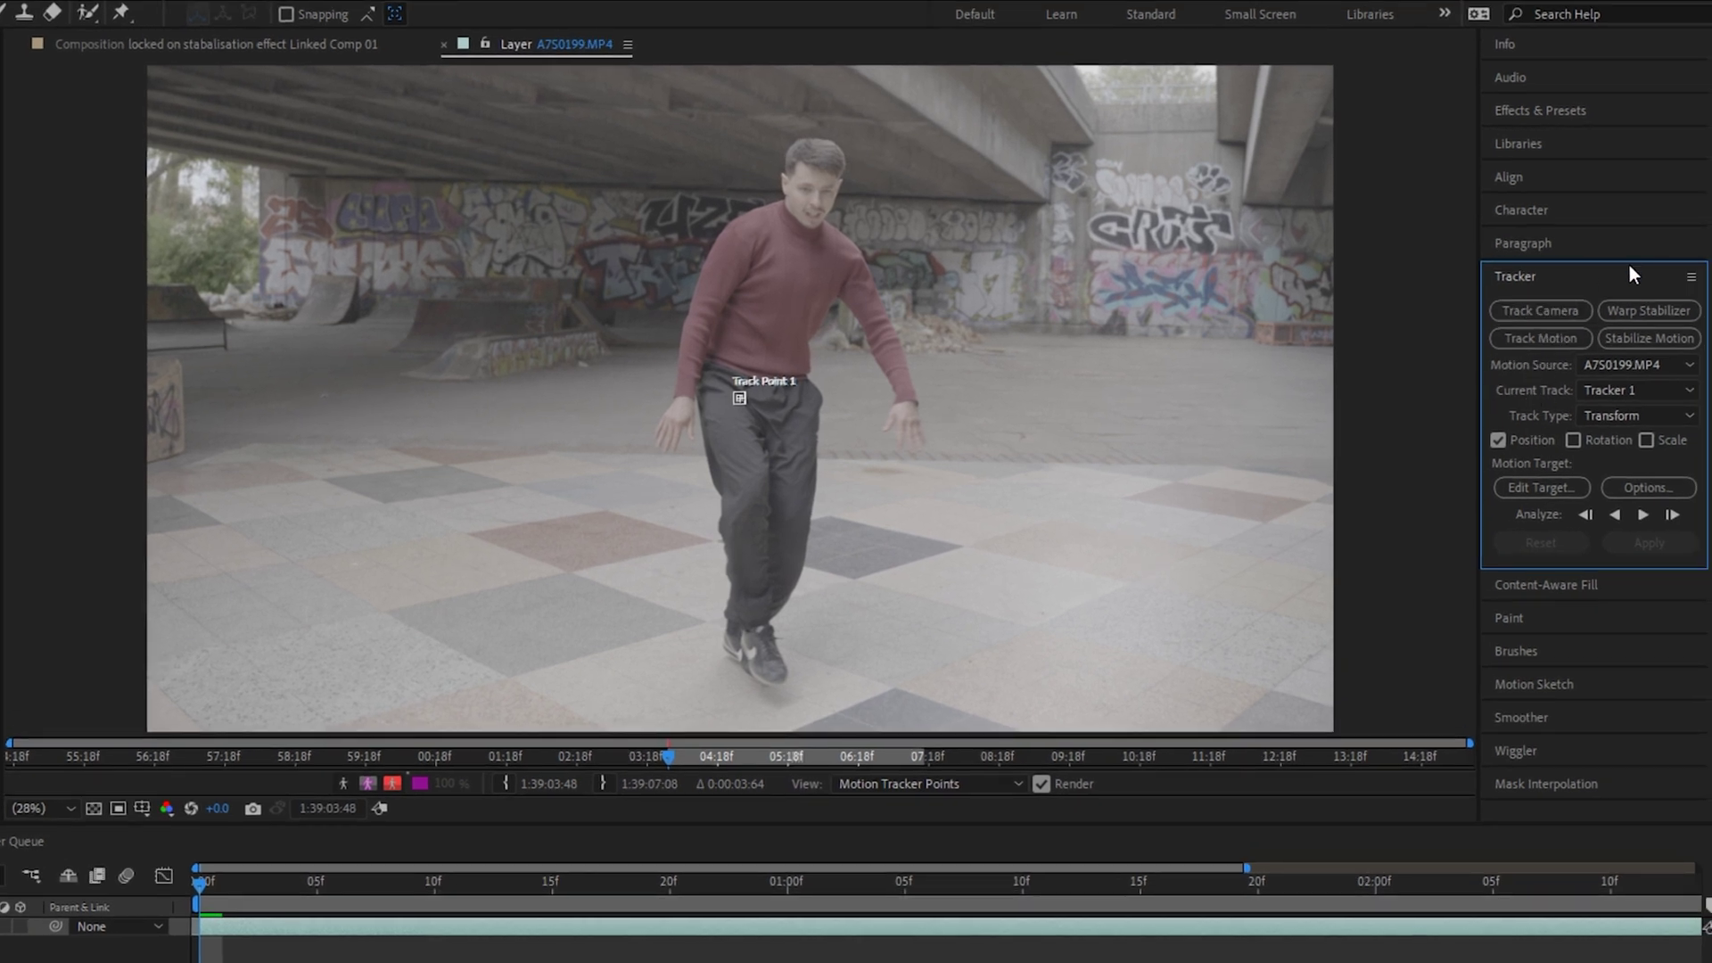
{"action": "left_click", "coordinate": [1641, 337]}
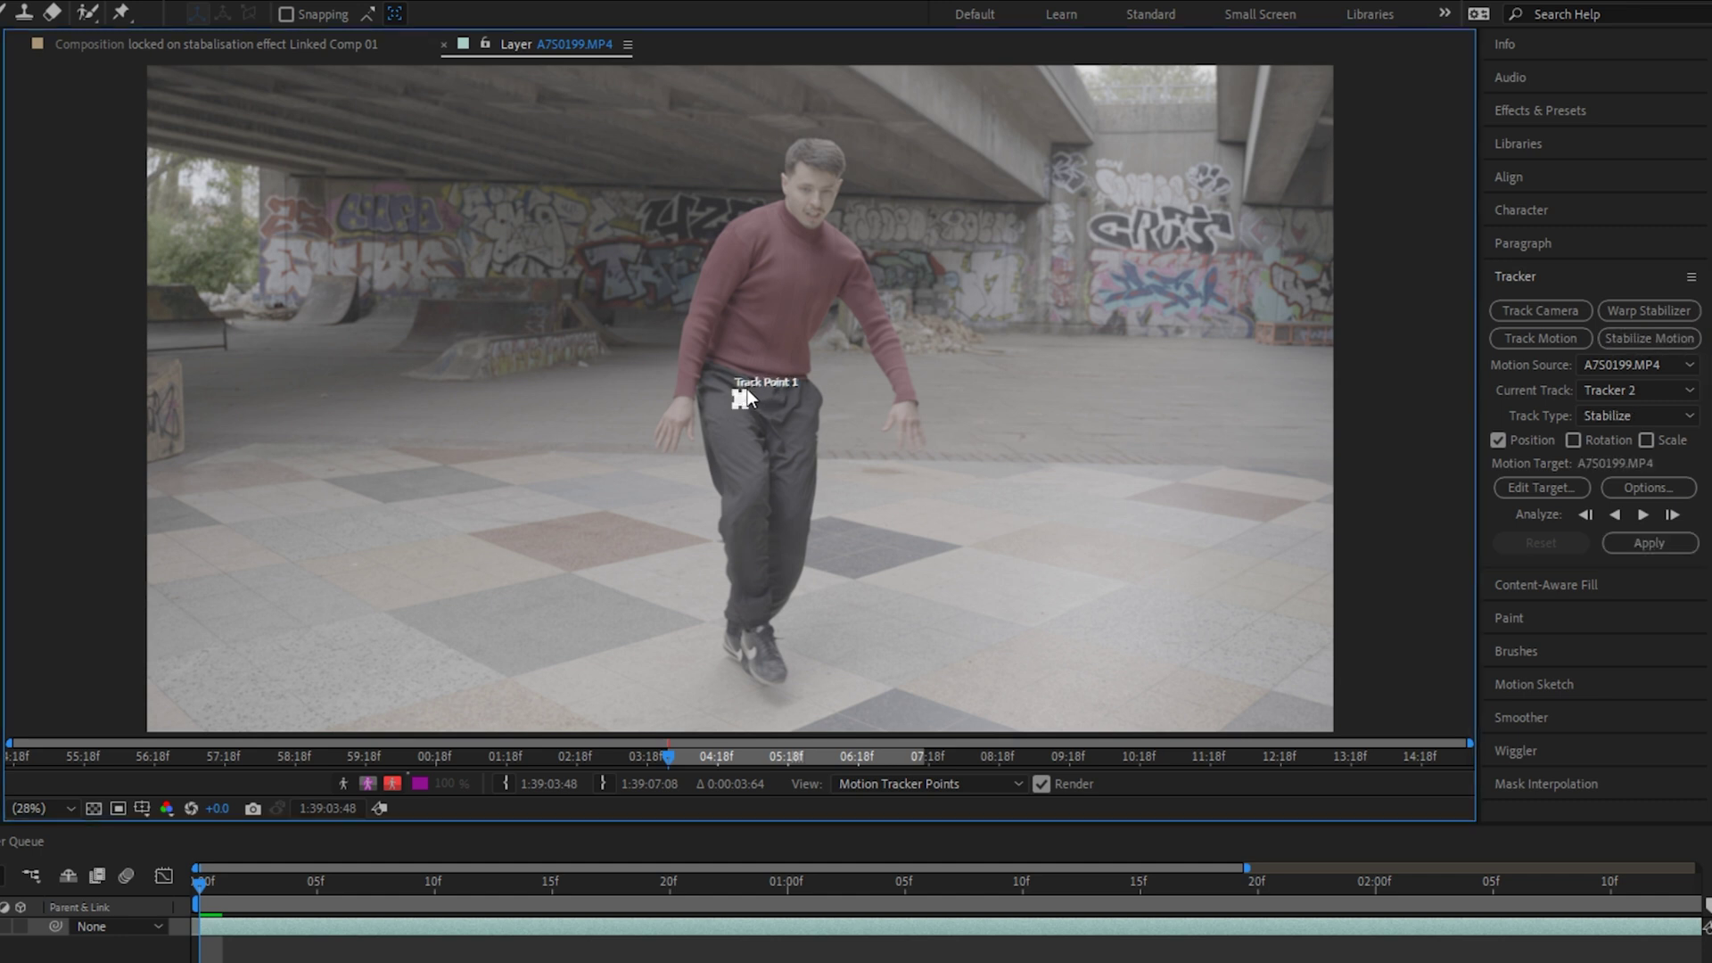
- Drag Track Point 1 up onto the dancer's face and widen its search box around his head
{"action": "mouse_move", "coordinate": [767, 380]}
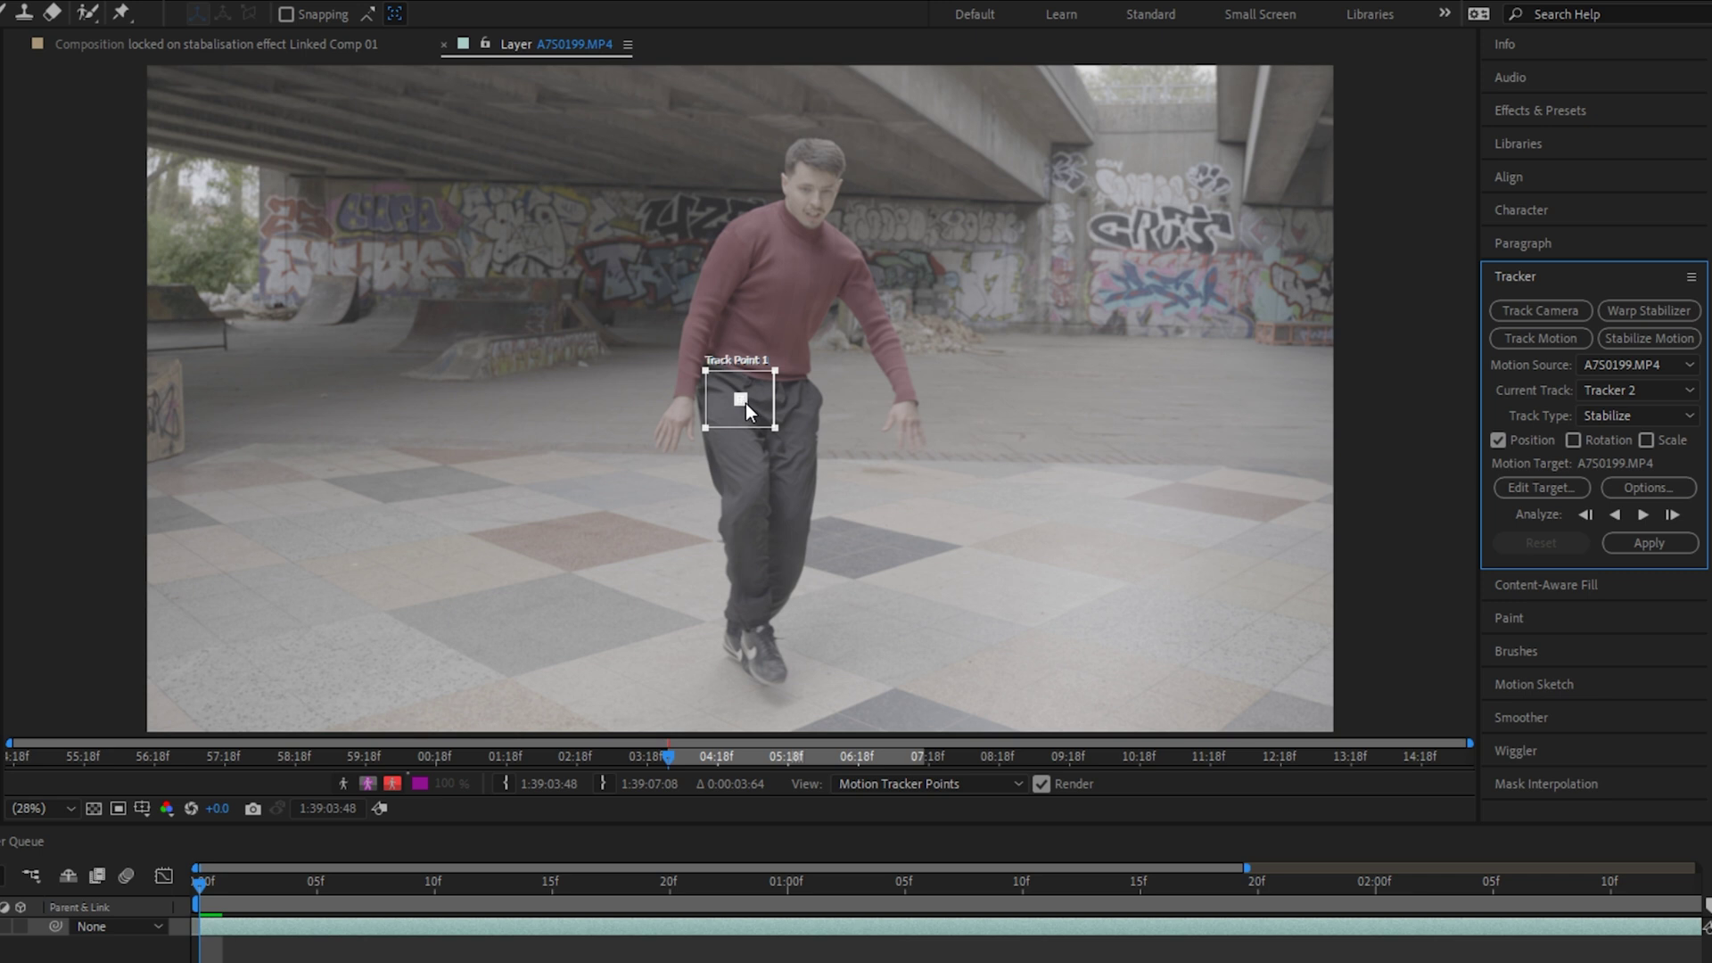
{"action": "left_click", "coordinate": [746, 401]}
{"action": "left_click_drag", "start_coordinate": [767, 403], "coordinate": [833, 180]}
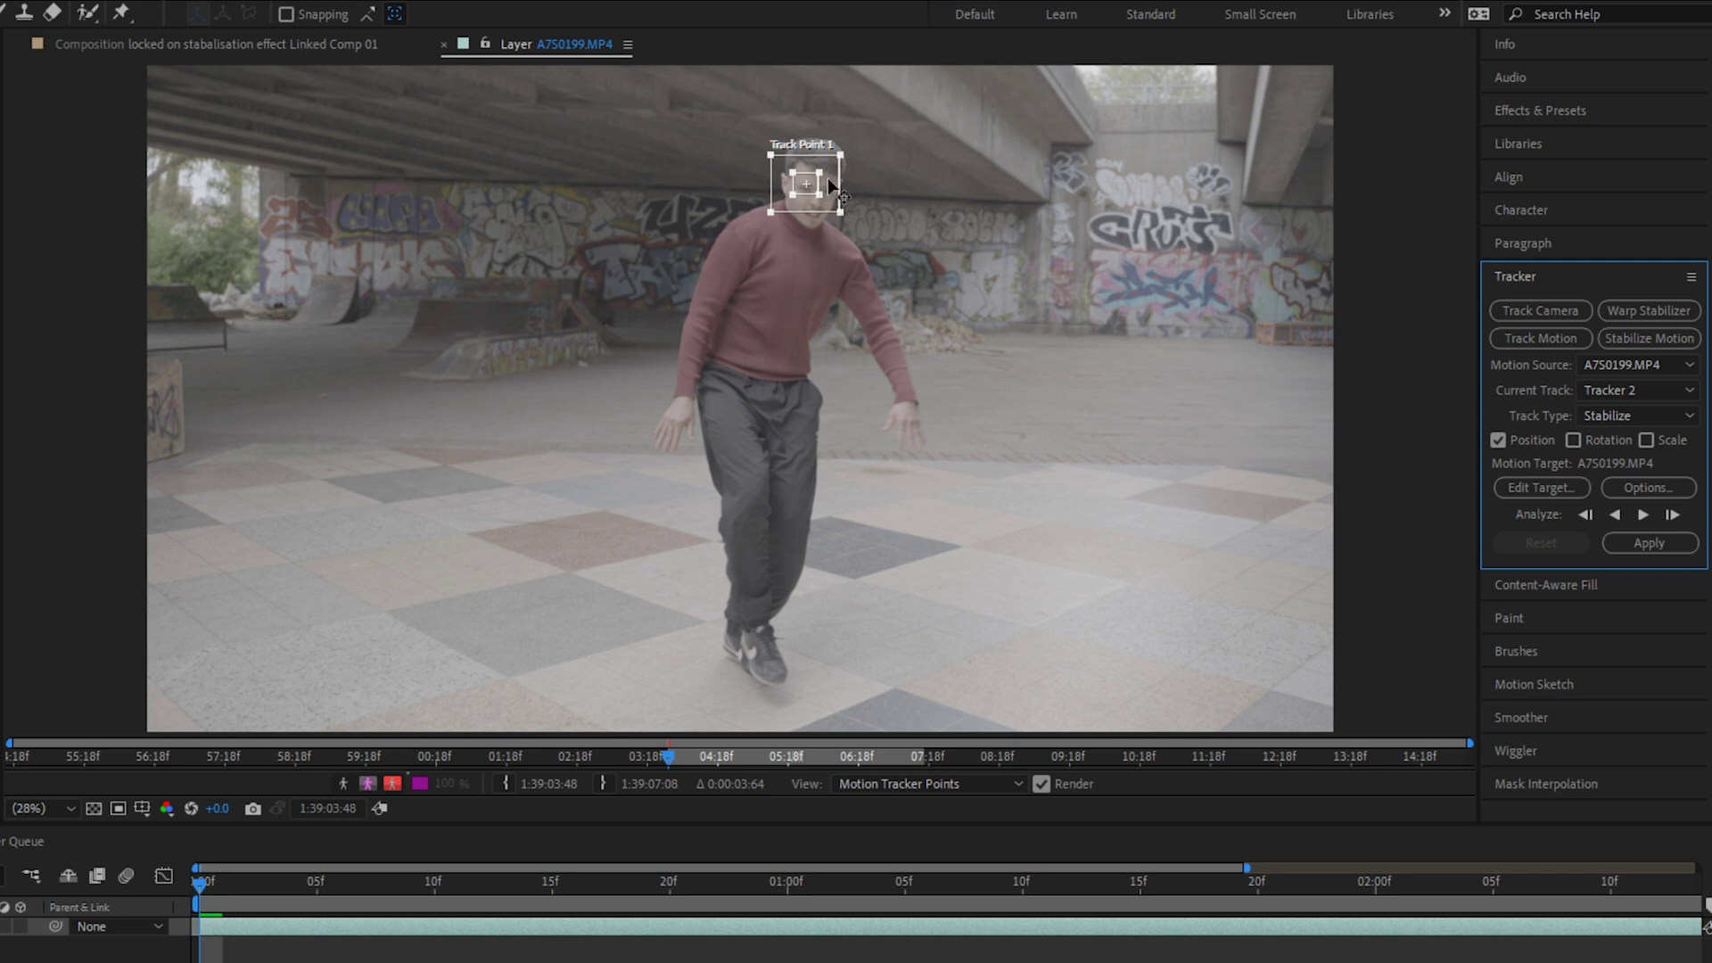
{"action": "left_click_drag", "start_coordinate": [828, 178], "coordinate": [829, 173]}
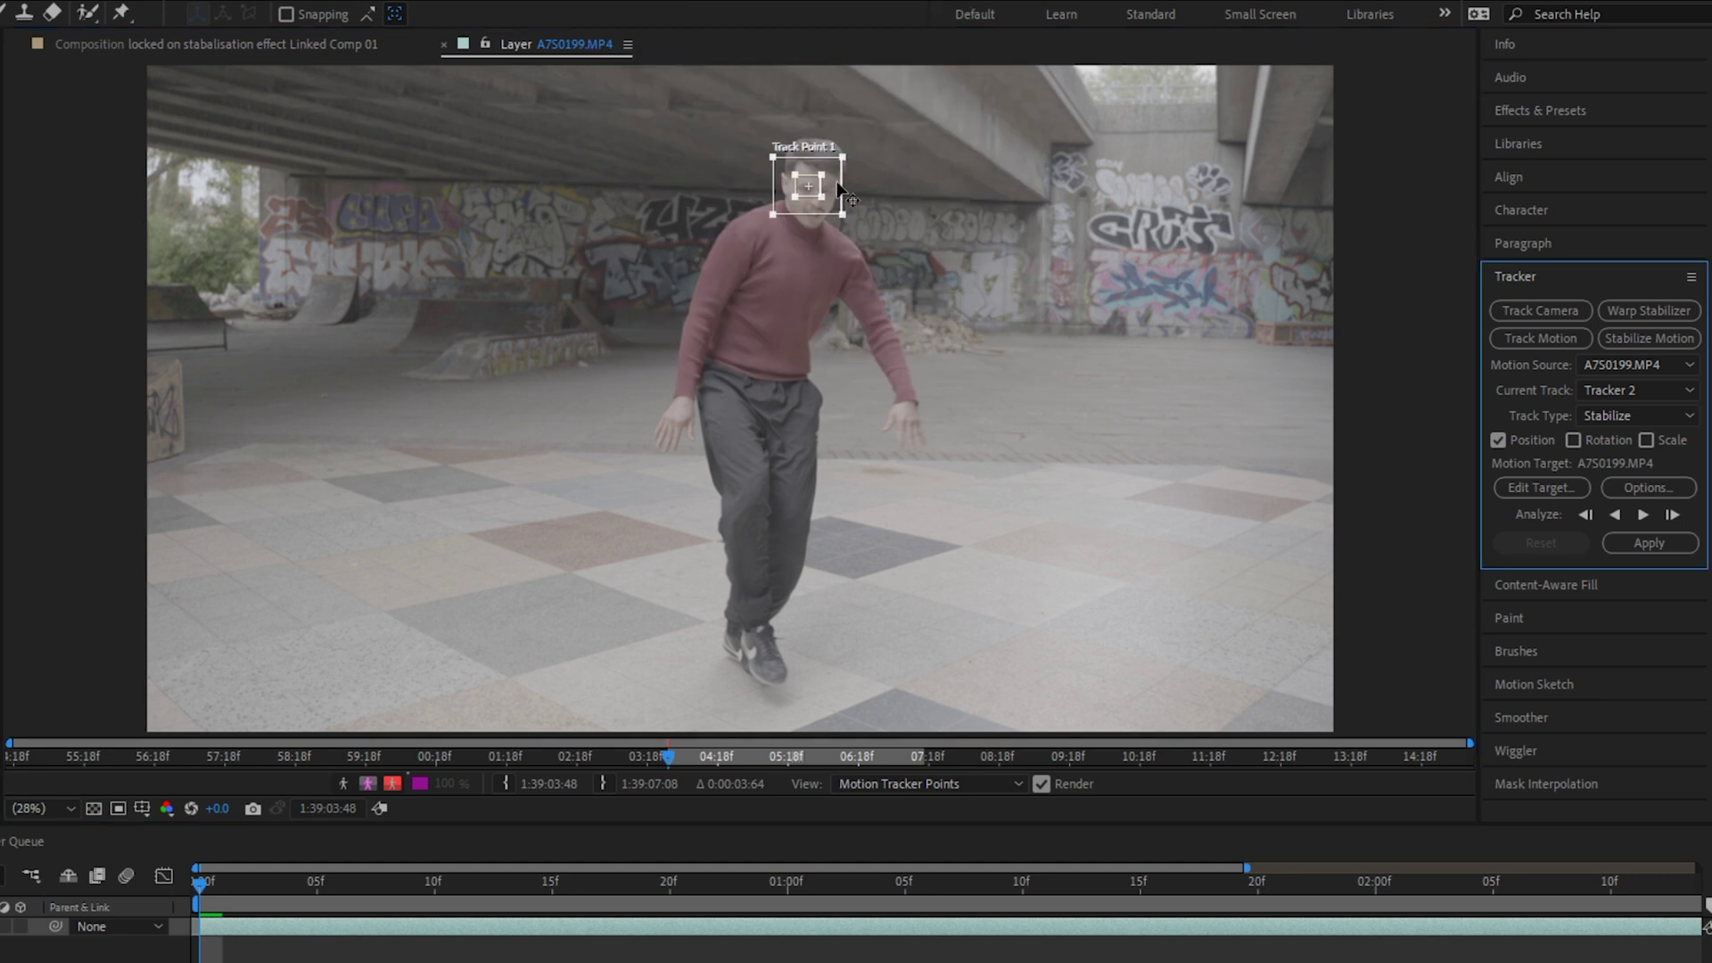
{"action": "left_click", "coordinate": [822, 191]}
{"action": "left_click_drag", "start_coordinate": [845, 216], "coordinate": [892, 256]}
{"action": "left_click", "coordinate": [796, 167]}
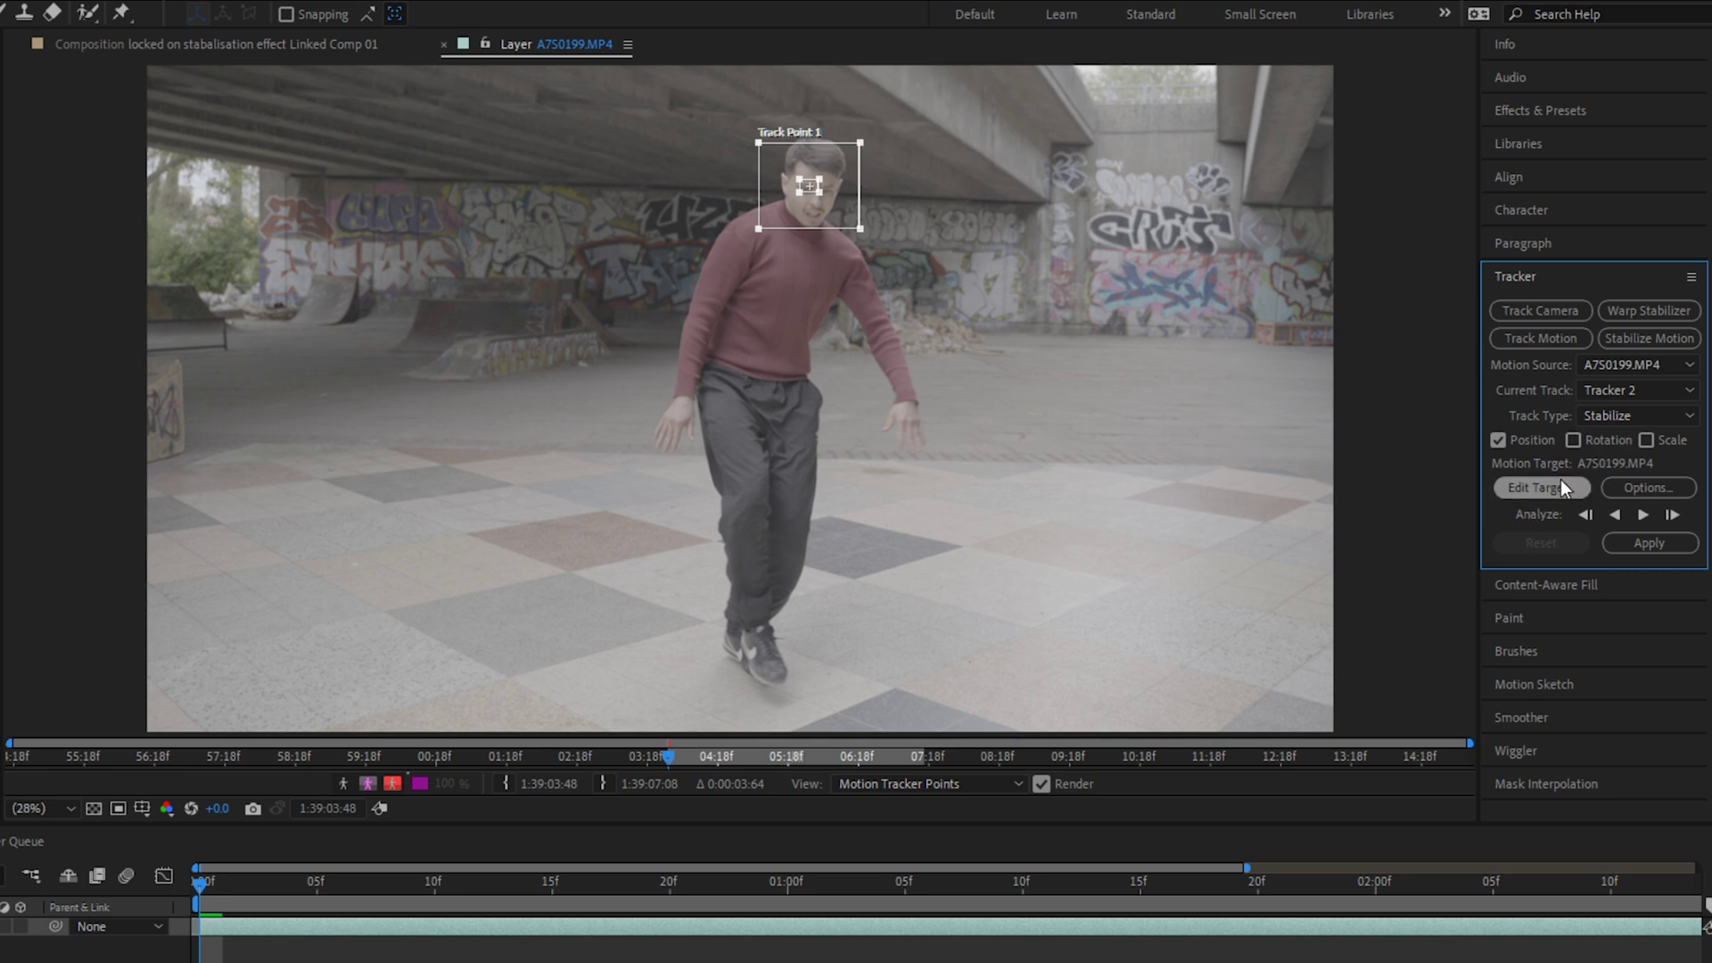
- Confirm Tracker 2's options keep Stop Tracking when confidence is below 80%
{"action": "left_click", "coordinate": [1637, 494]}
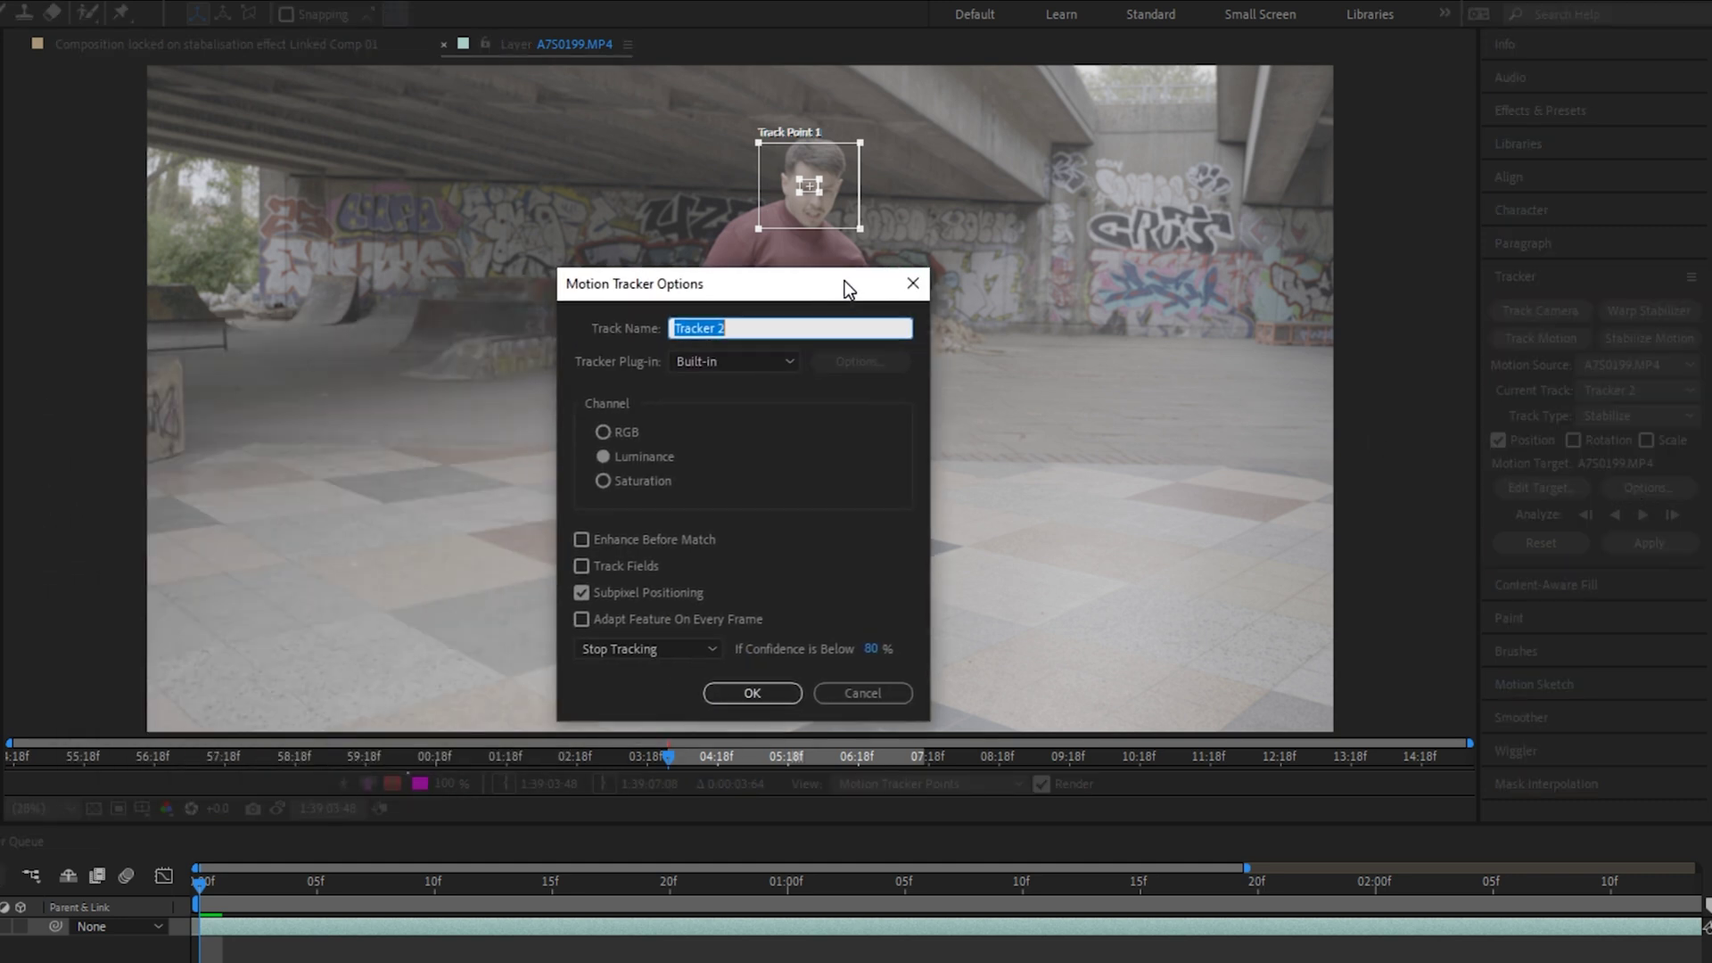
{"action": "left_click", "coordinate": [685, 650]}
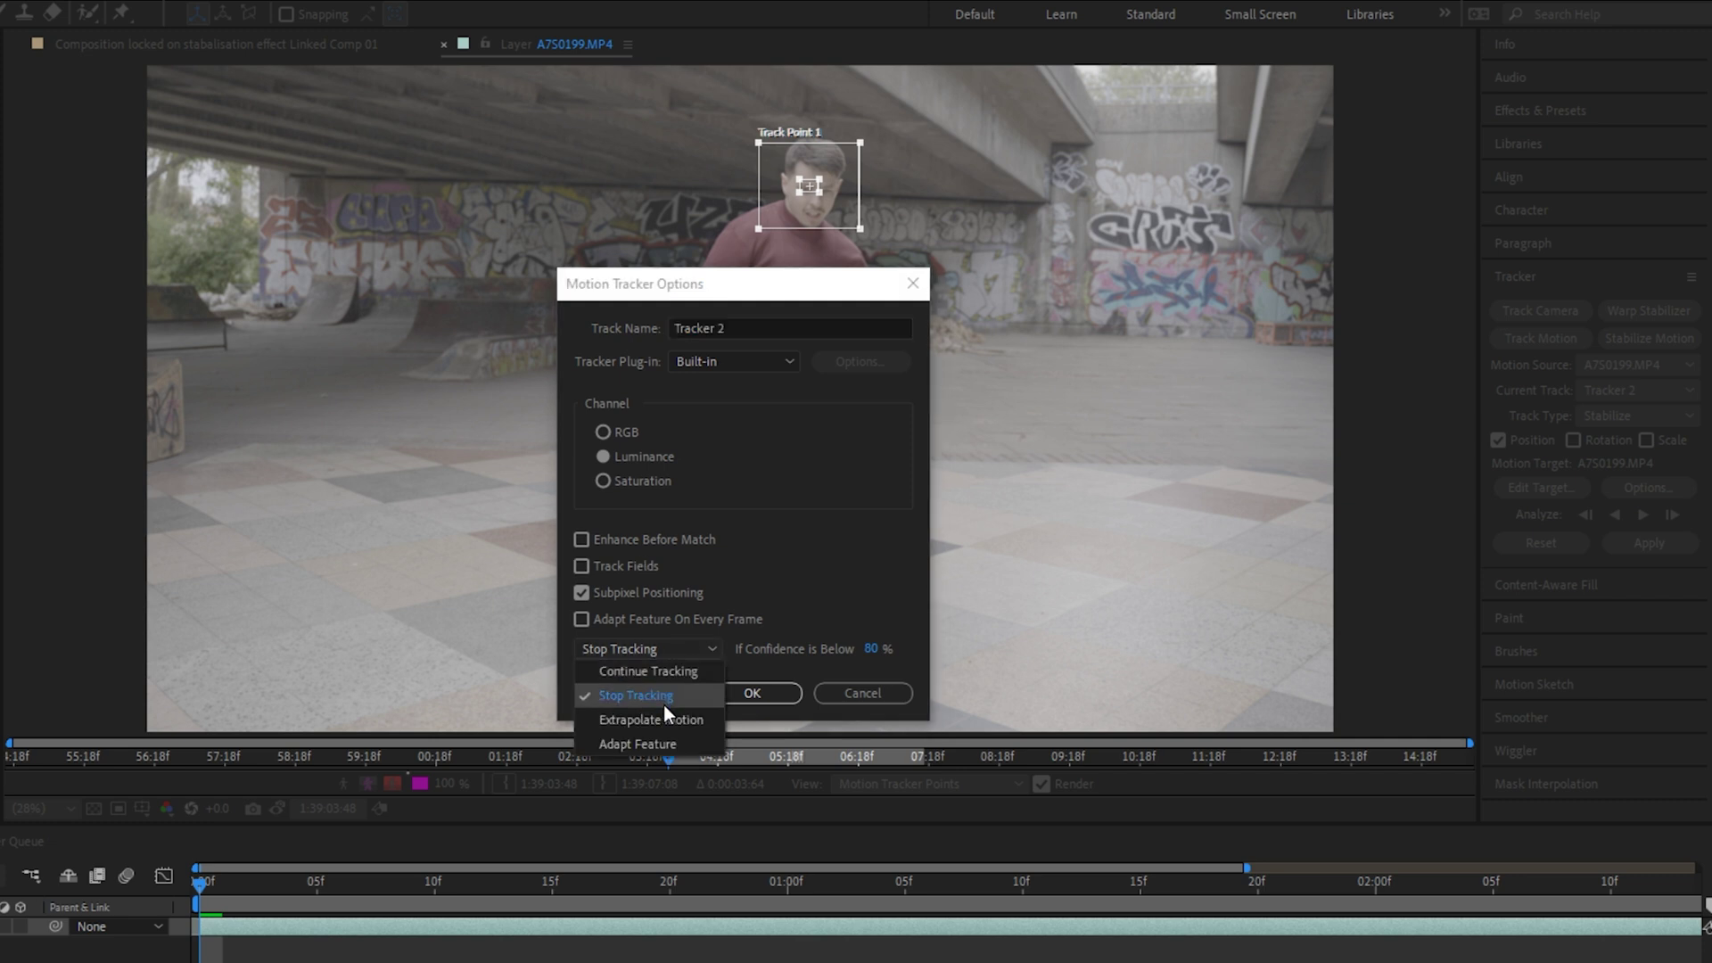
{"action": "left_click", "coordinate": [821, 604]}
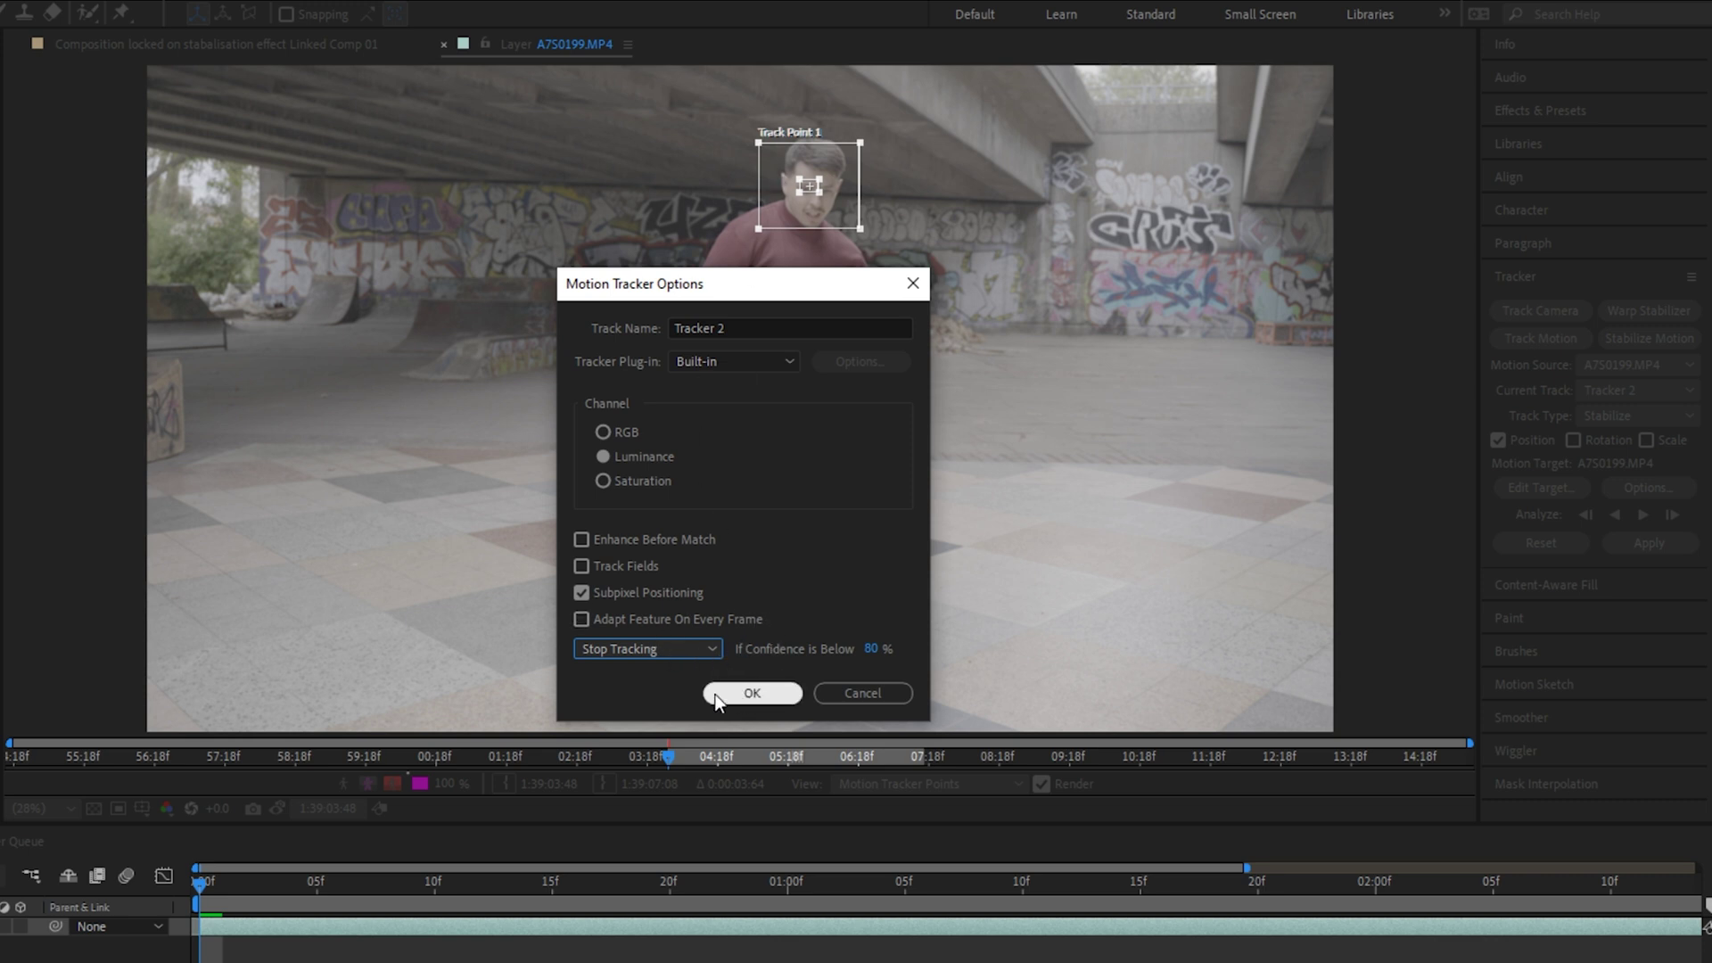
{"action": "left_click", "coordinate": [741, 685]}
- Analyze the head track forward, re-centring the drifting track point and resuming the analysis
{"action": "left_click", "coordinate": [752, 693]}
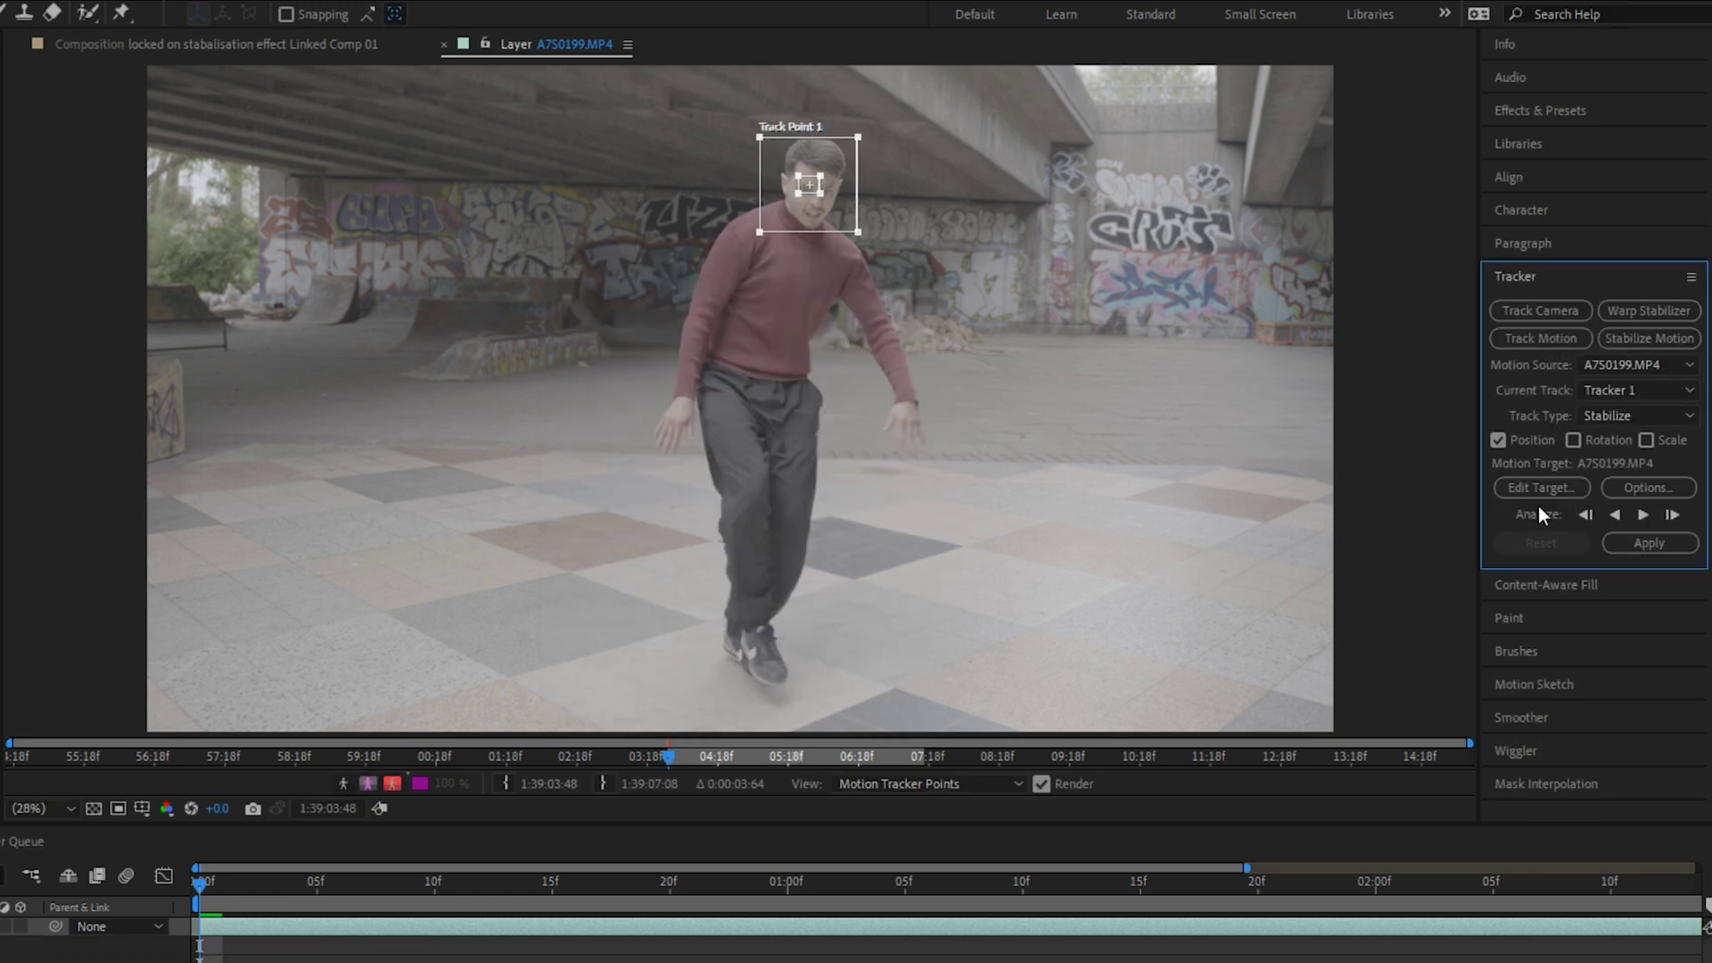
{"action": "left_click", "coordinate": [1641, 516]}
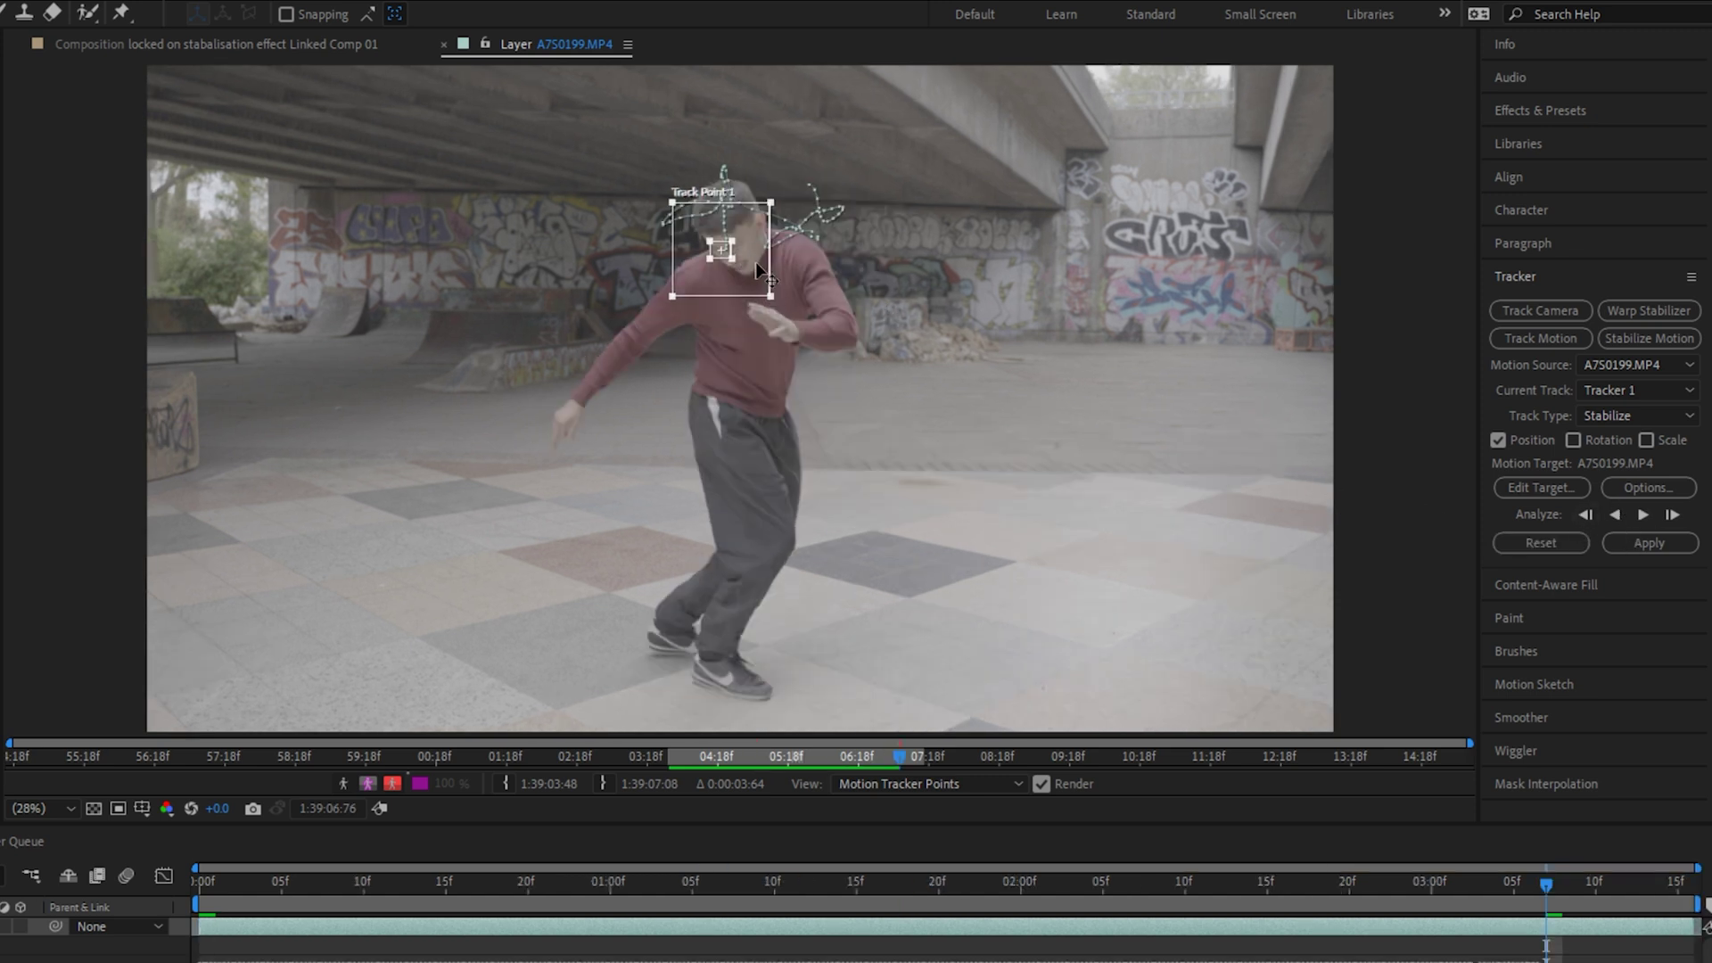
{"action": "left_click_drag", "start_coordinate": [756, 261], "coordinate": [744, 257]}
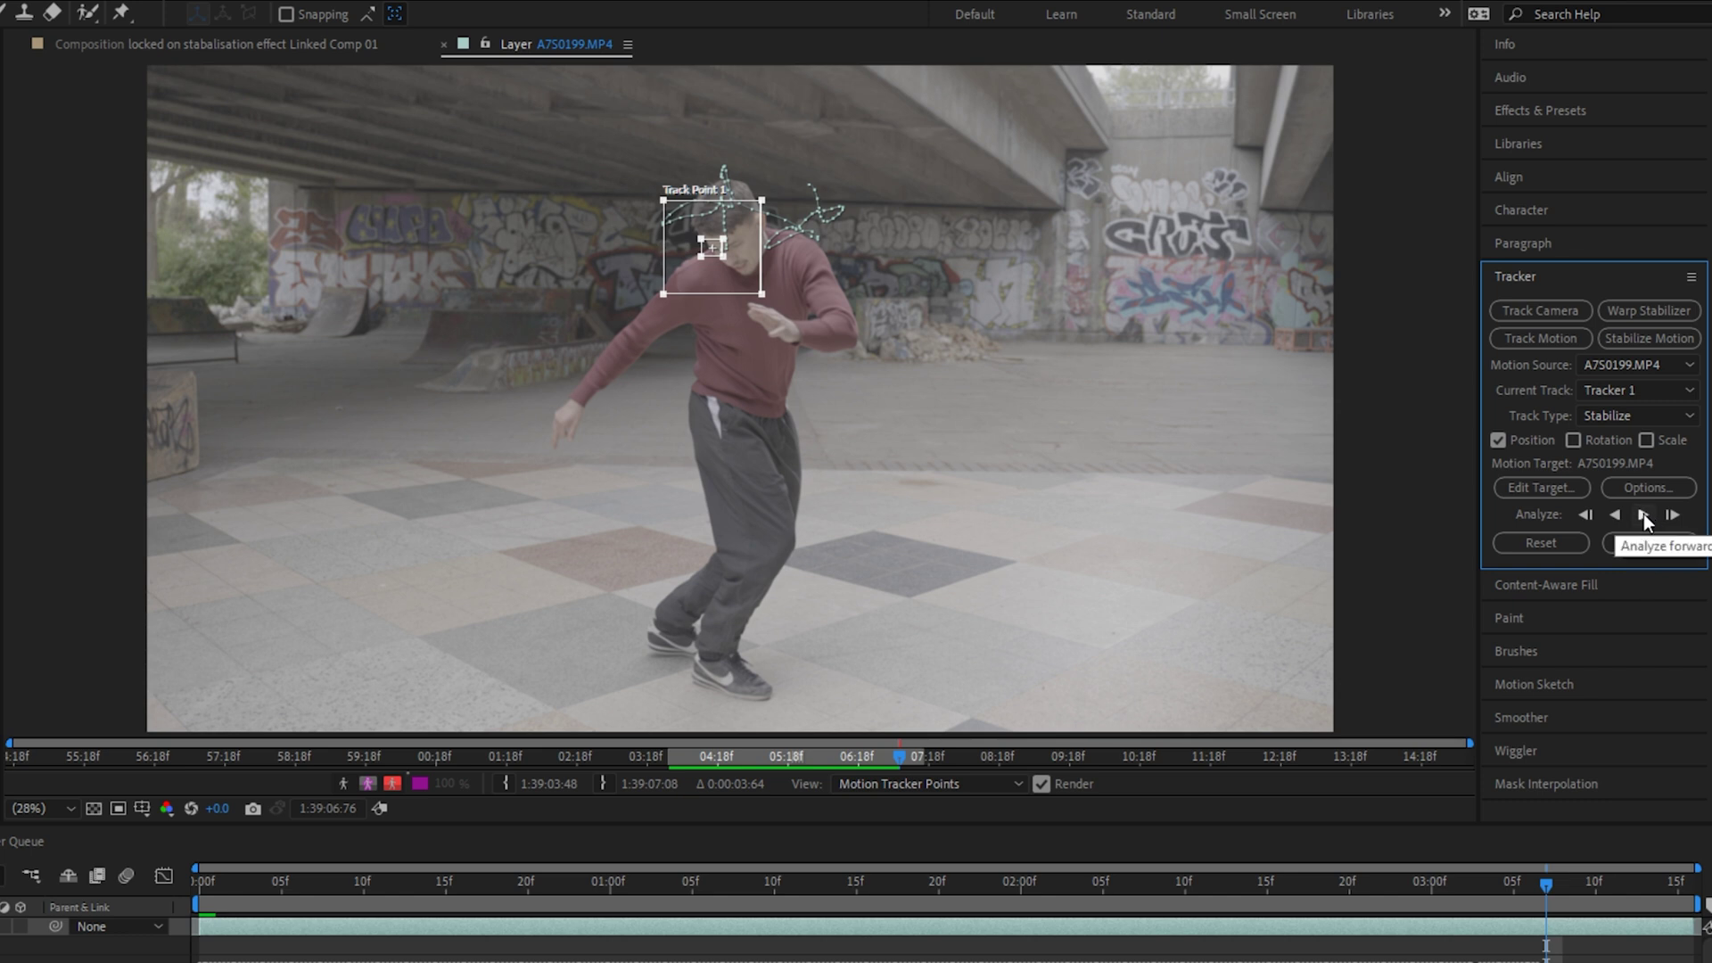
{"action": "left_click", "coordinate": [1643, 517]}
- Scrub and play back the clip to verify the track follows the dancer's head
{"action": "left_click_drag", "start_coordinate": [1197, 881], "coordinate": [908, 945]}
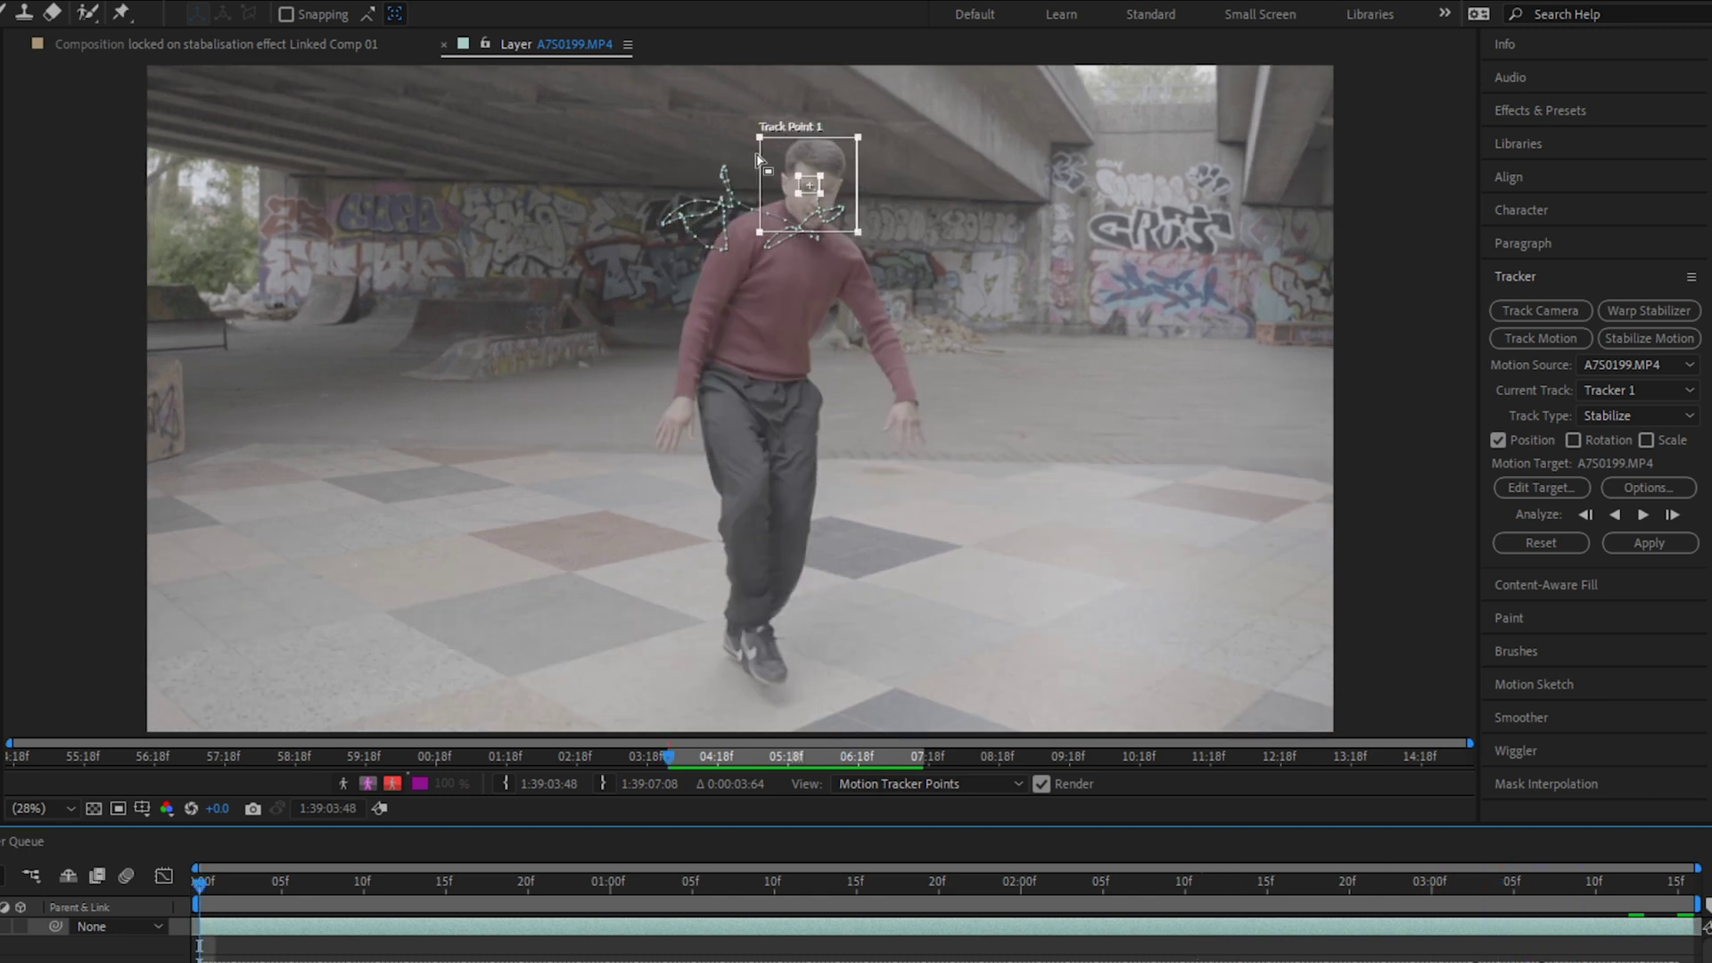
{"action": "left_click_drag", "start_coordinate": [200, 885], "coordinate": [138, 935]}
{"action": "key", "text": "space"}
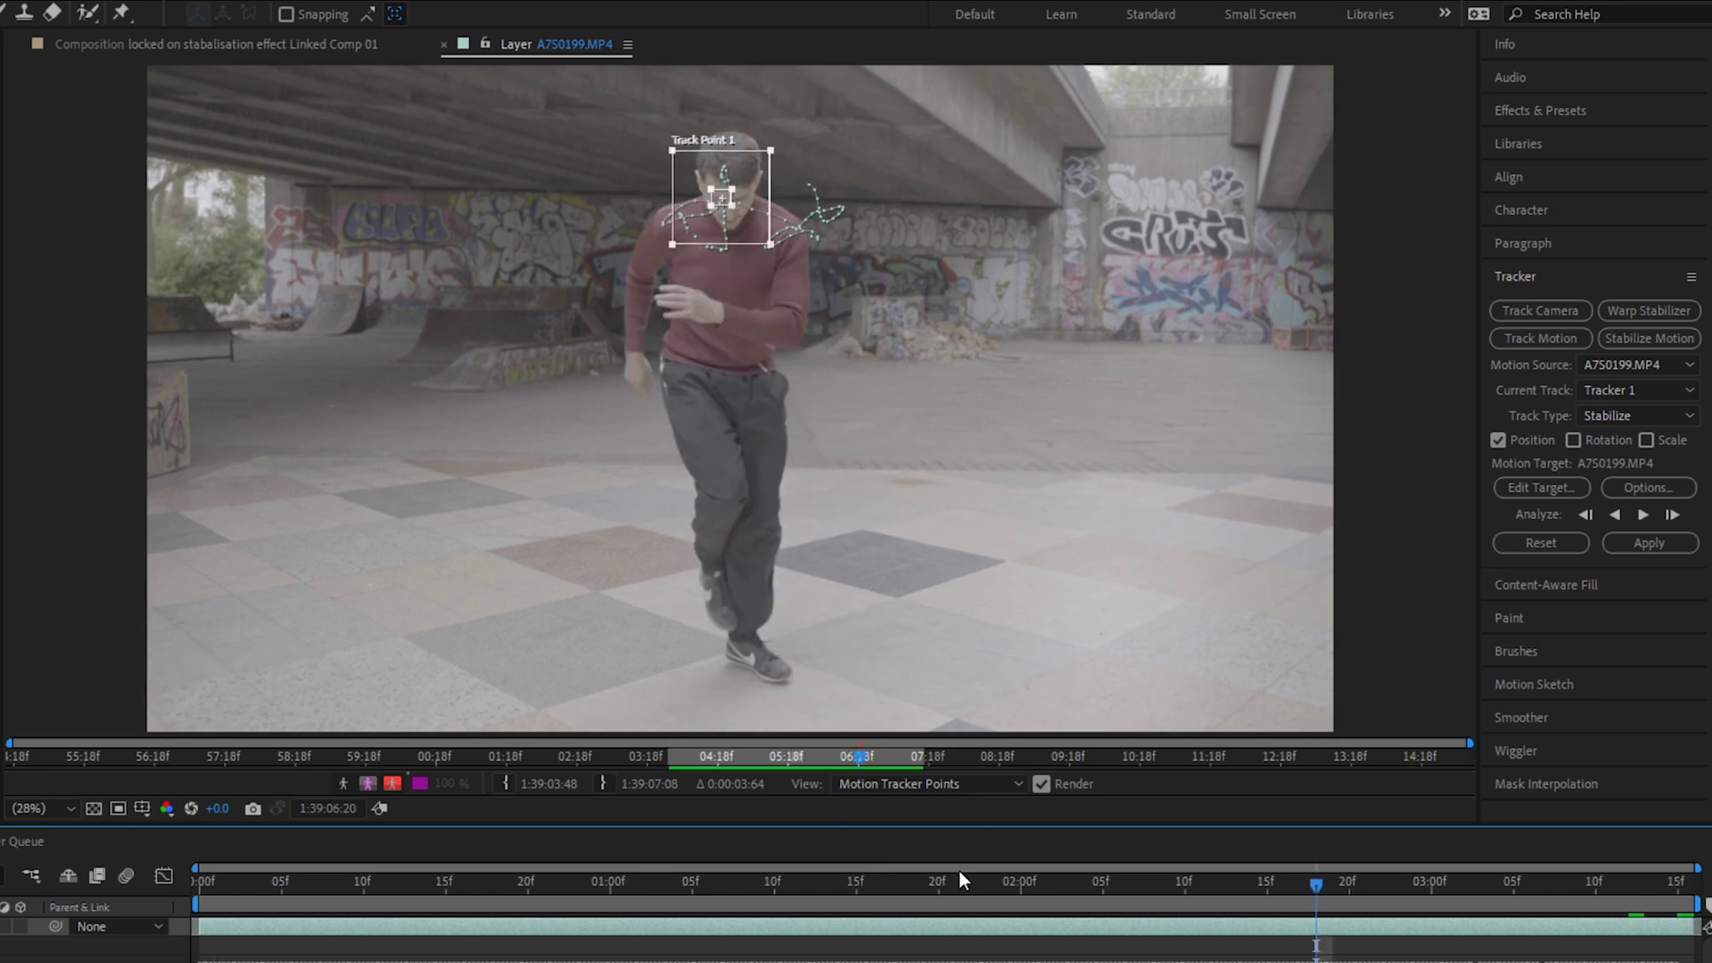
{"action": "left_click_drag", "start_coordinate": [1309, 900], "coordinate": [200, 902]}
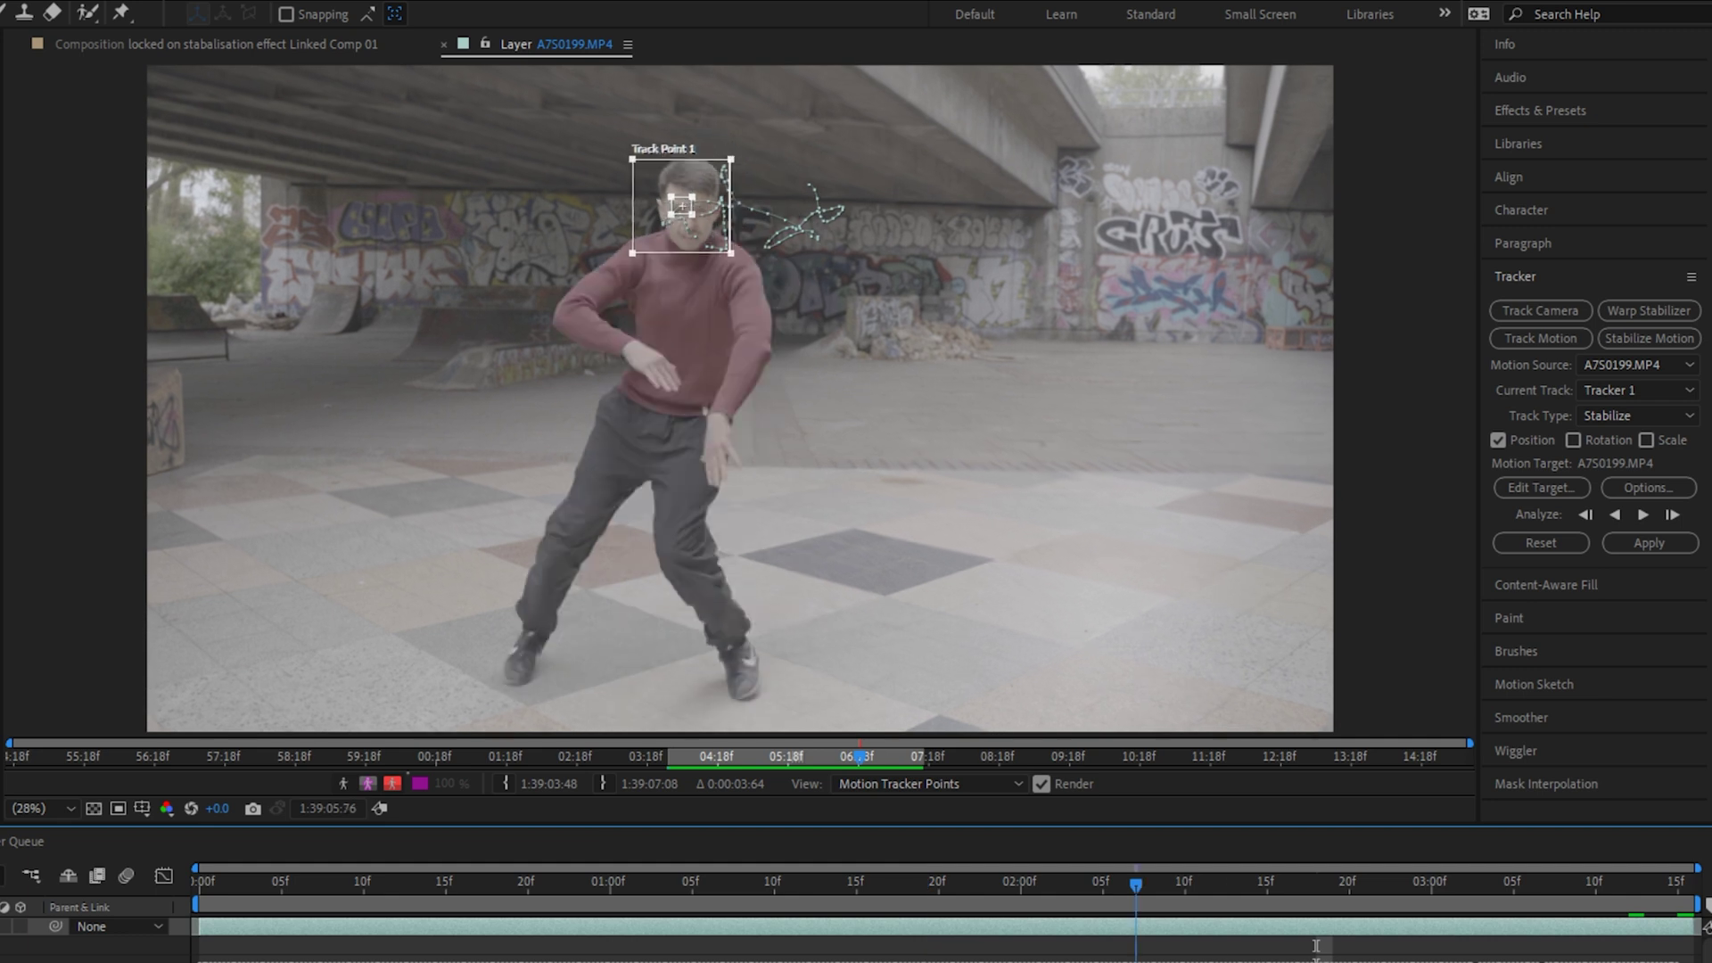
{"action": "key", "text": "space"}
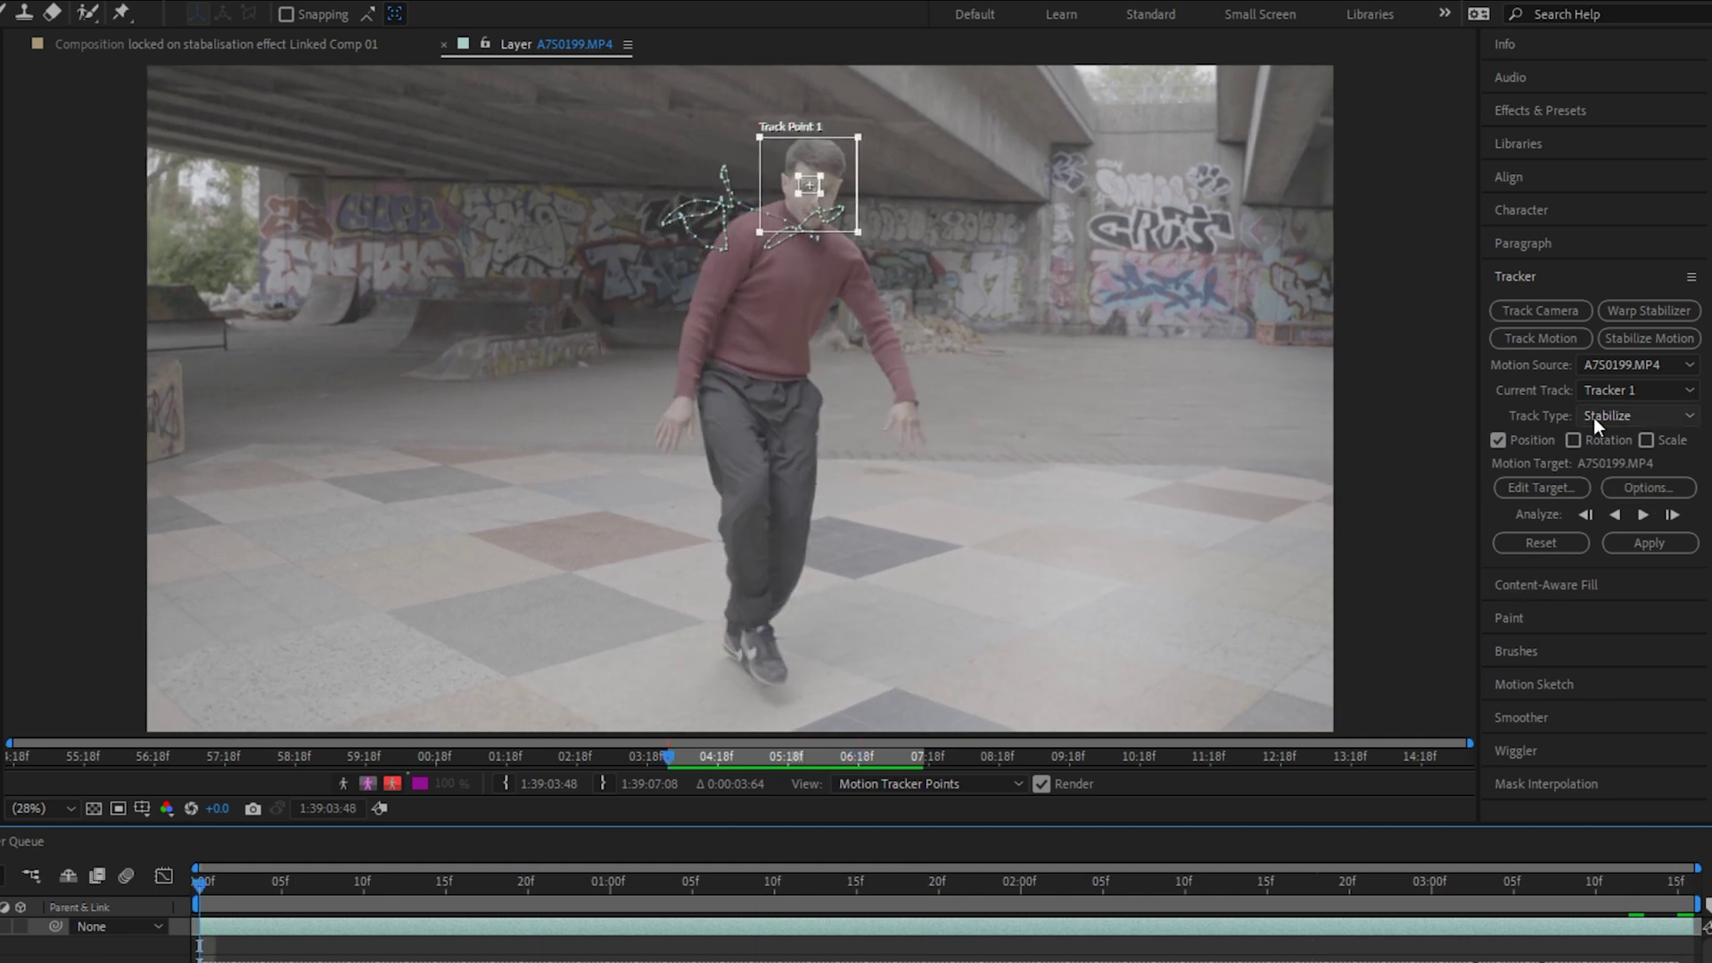
- Apply the head track as X and Y stabilization and preview the shifting footage
{"action": "left_click", "coordinate": [1649, 542]}
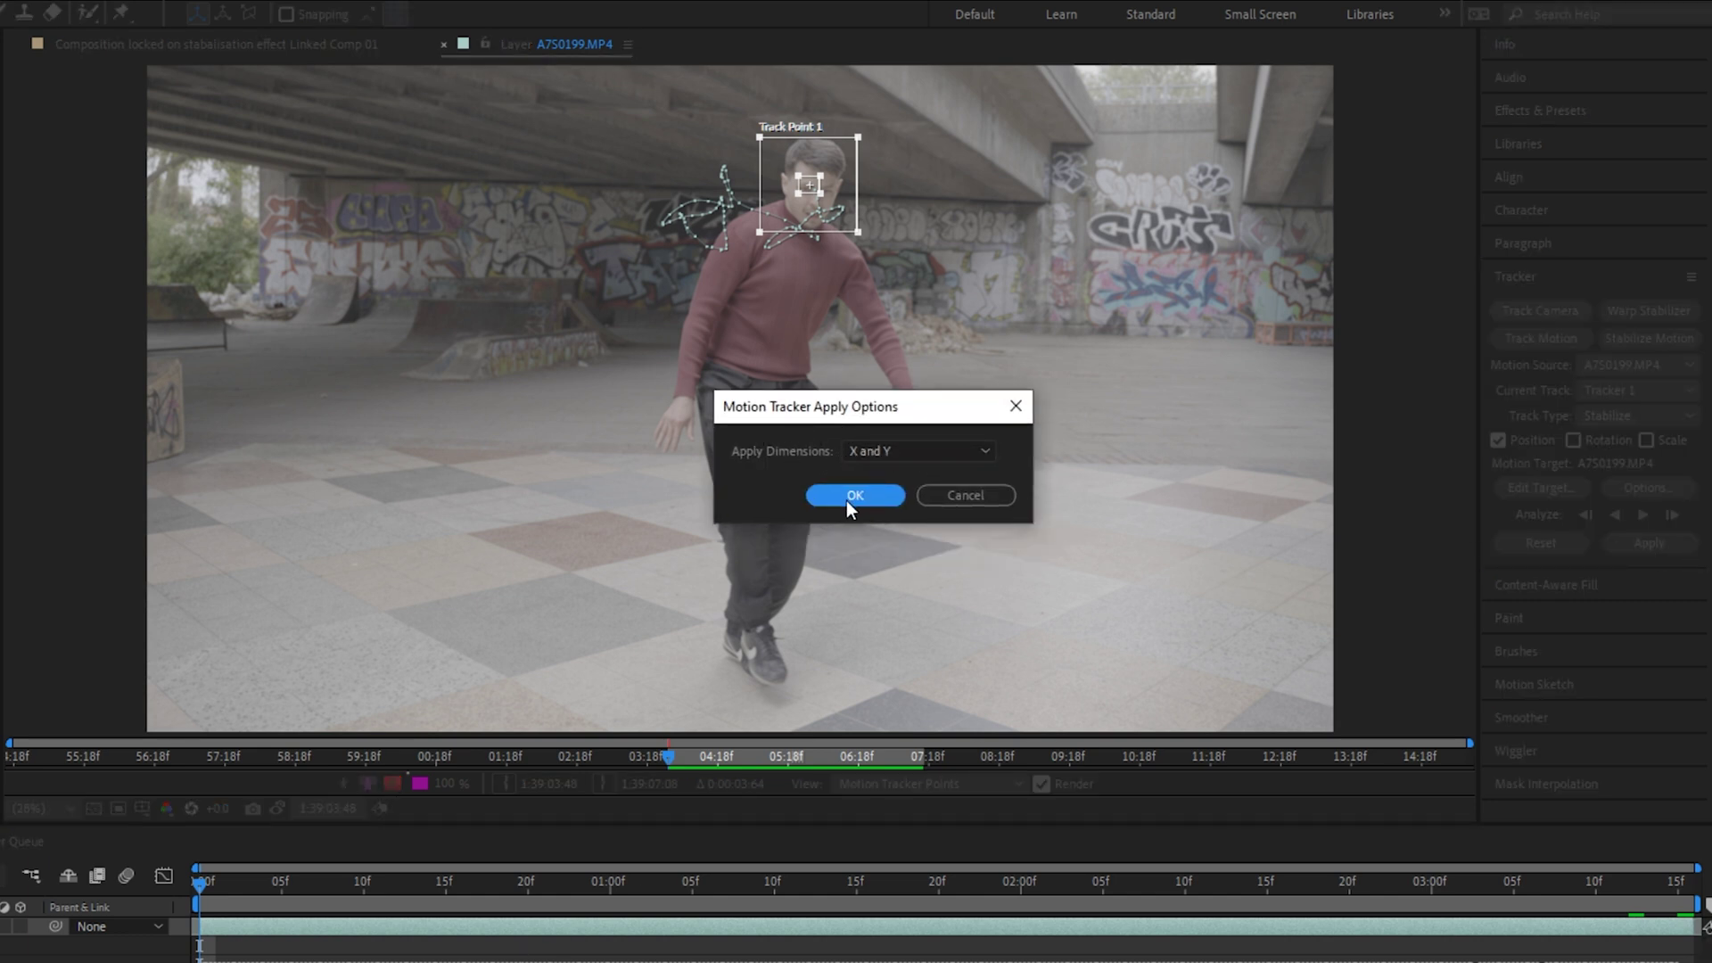
{"action": "left_click", "coordinate": [848, 496]}
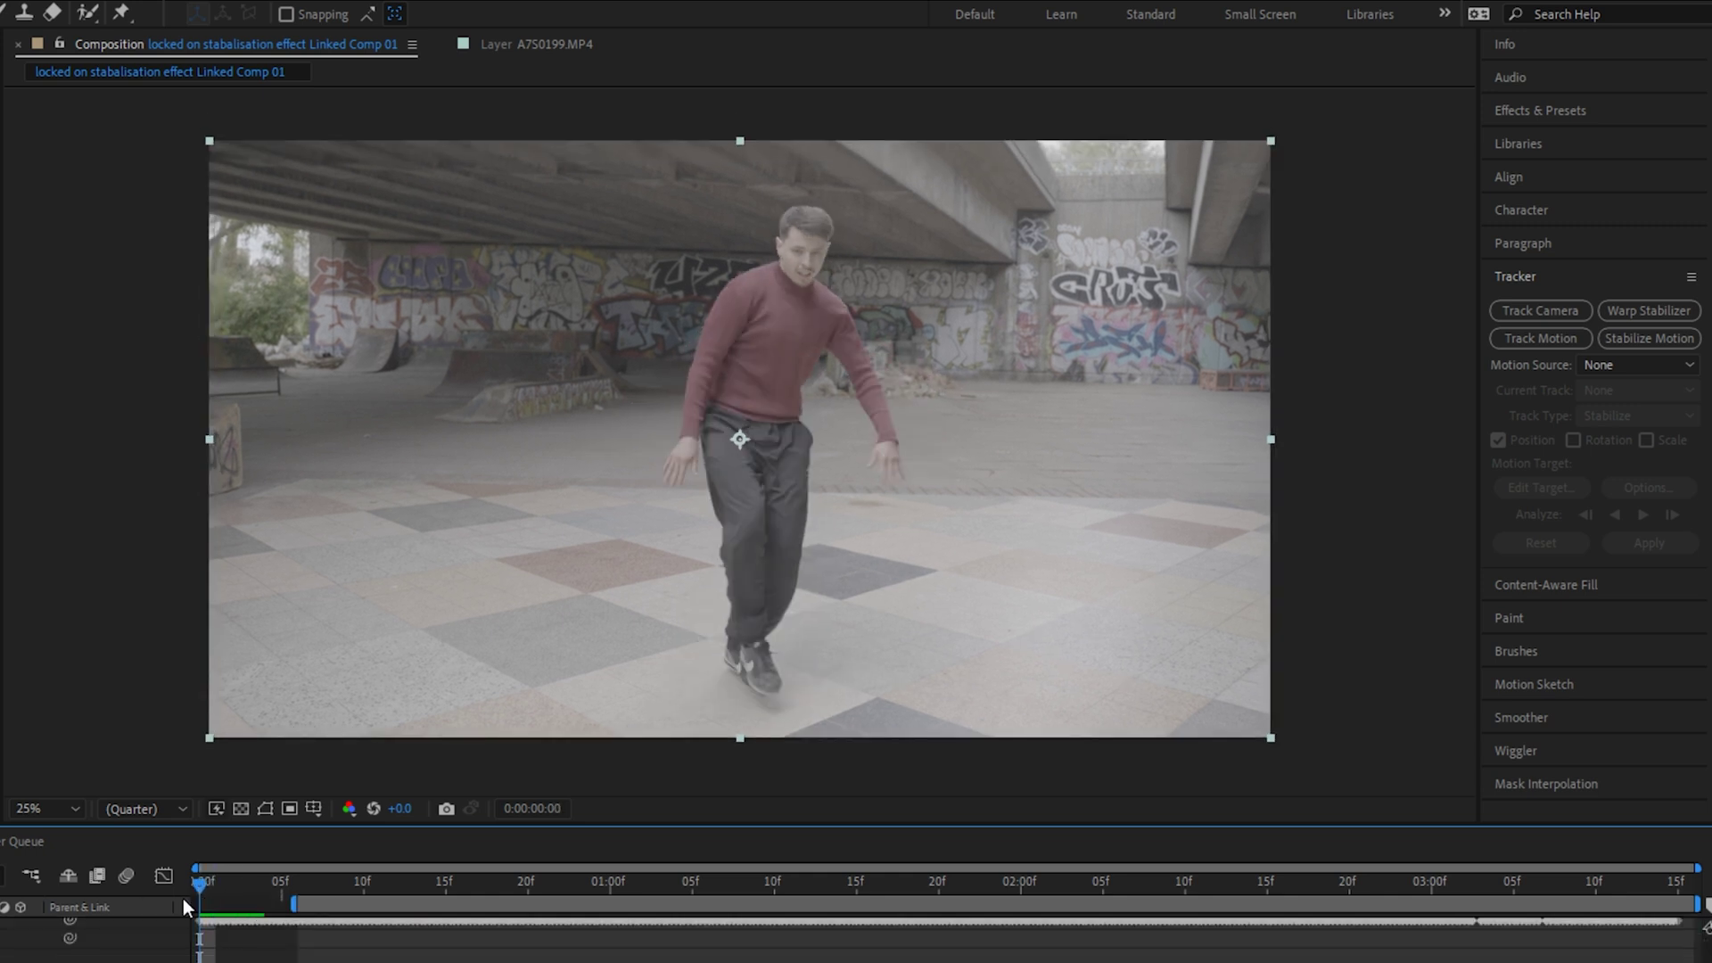
{"action": "left_click_drag", "start_coordinate": [207, 890], "coordinate": [175, 921]}
{"action": "key", "text": "space"}
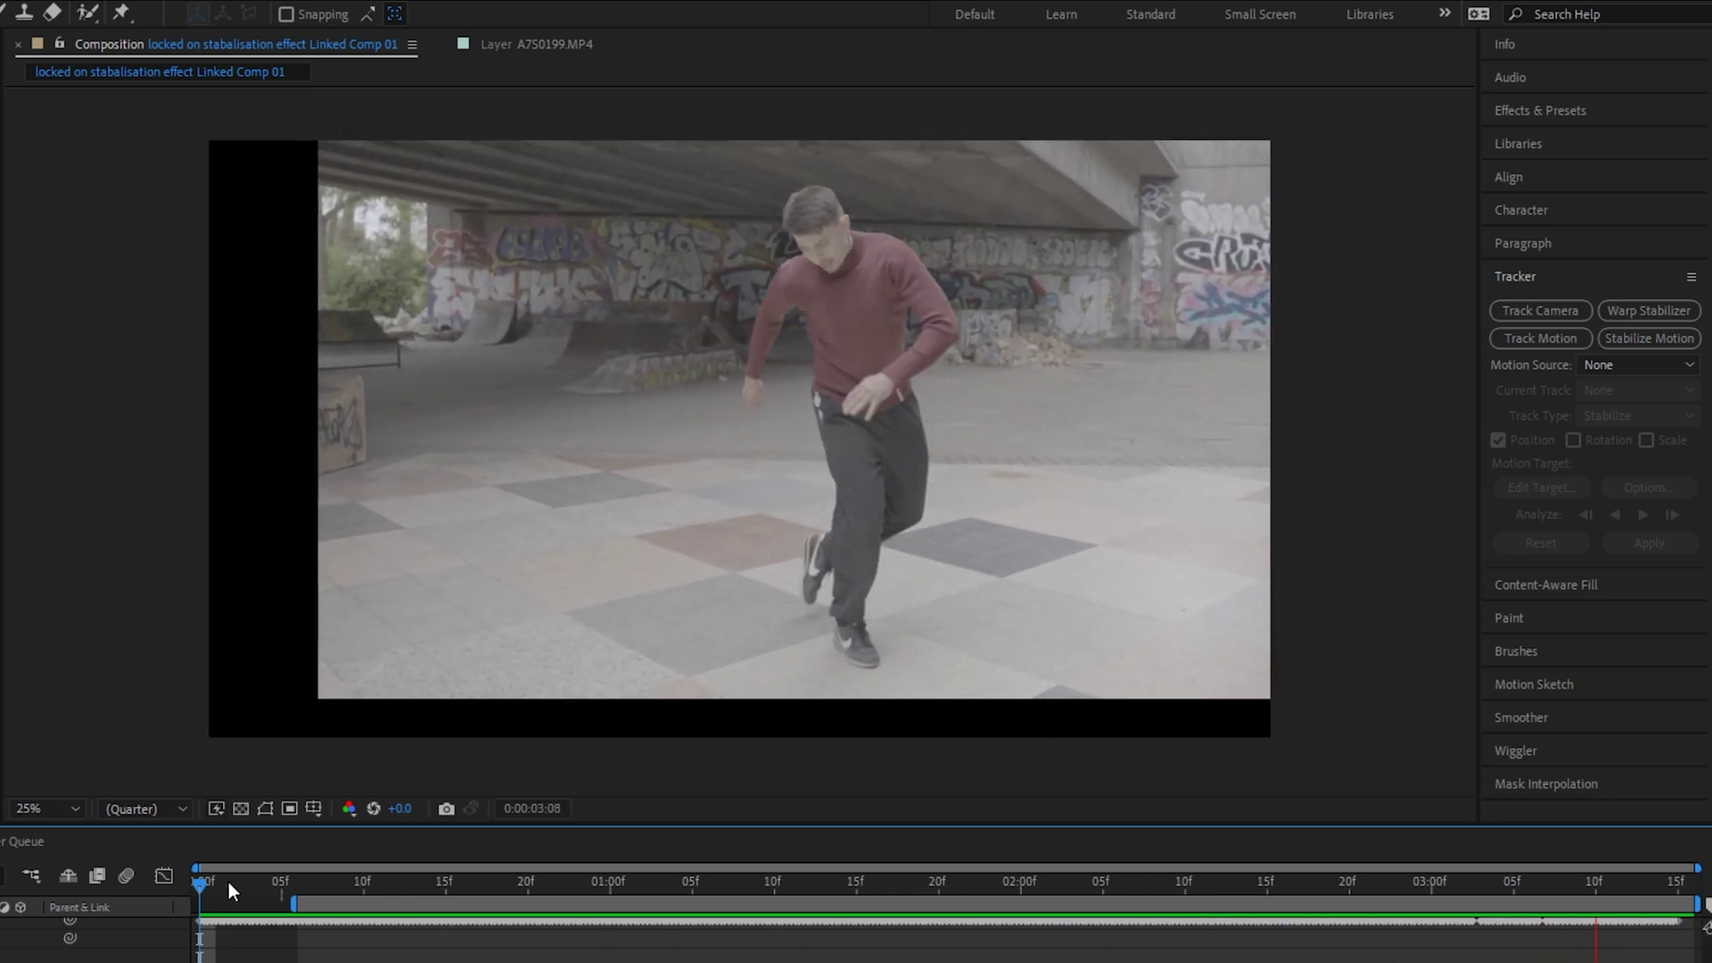
{"action": "key", "text": "space"}
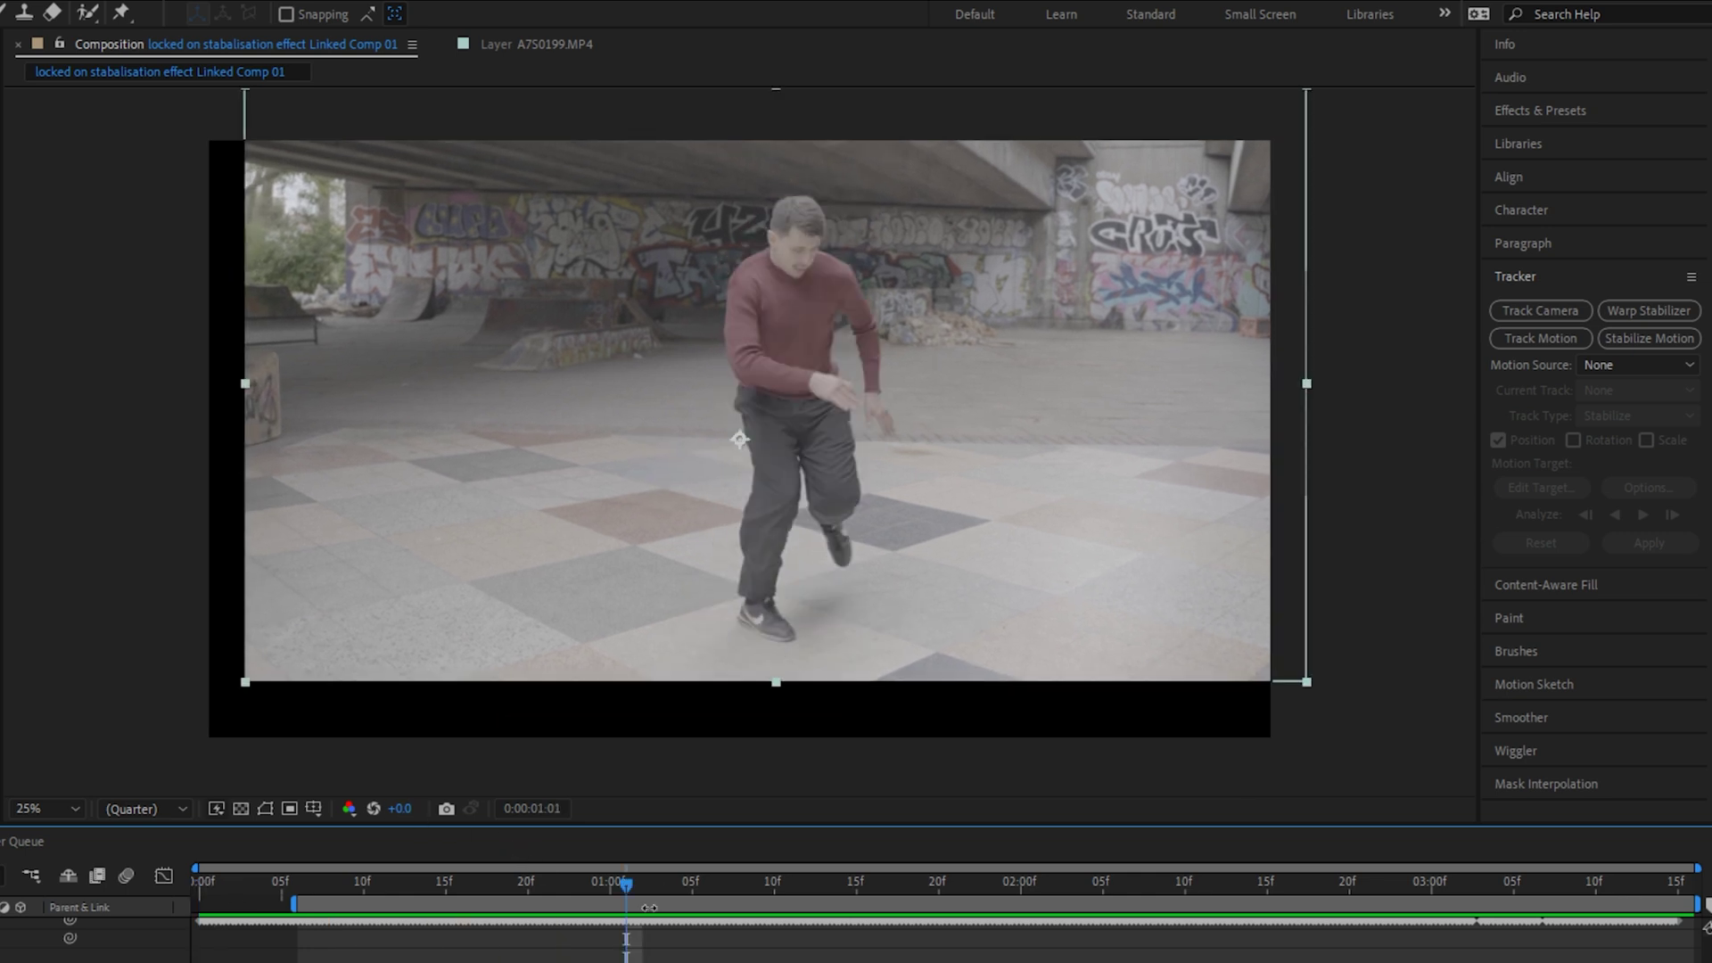
{"action": "left_click_drag", "start_coordinate": [617, 890], "coordinate": [11, 821]}
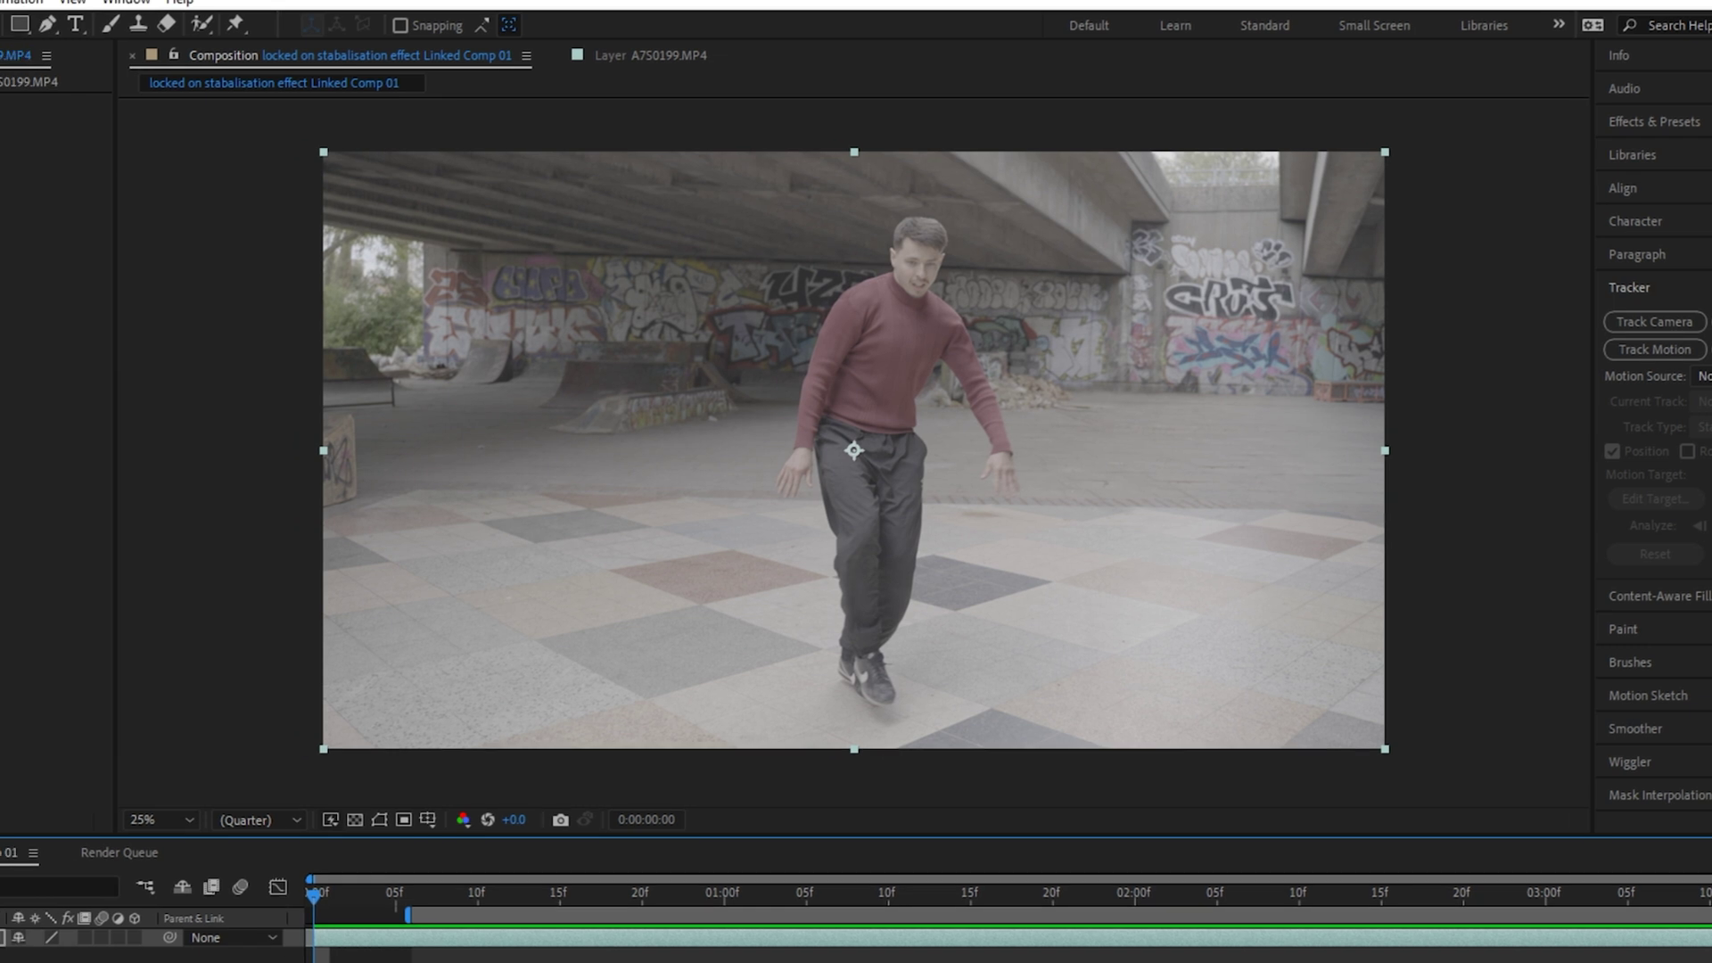
- Create Null 2 with Layer > New > Null Object
{"action": "mouse_move", "coordinate": [102, 41]}
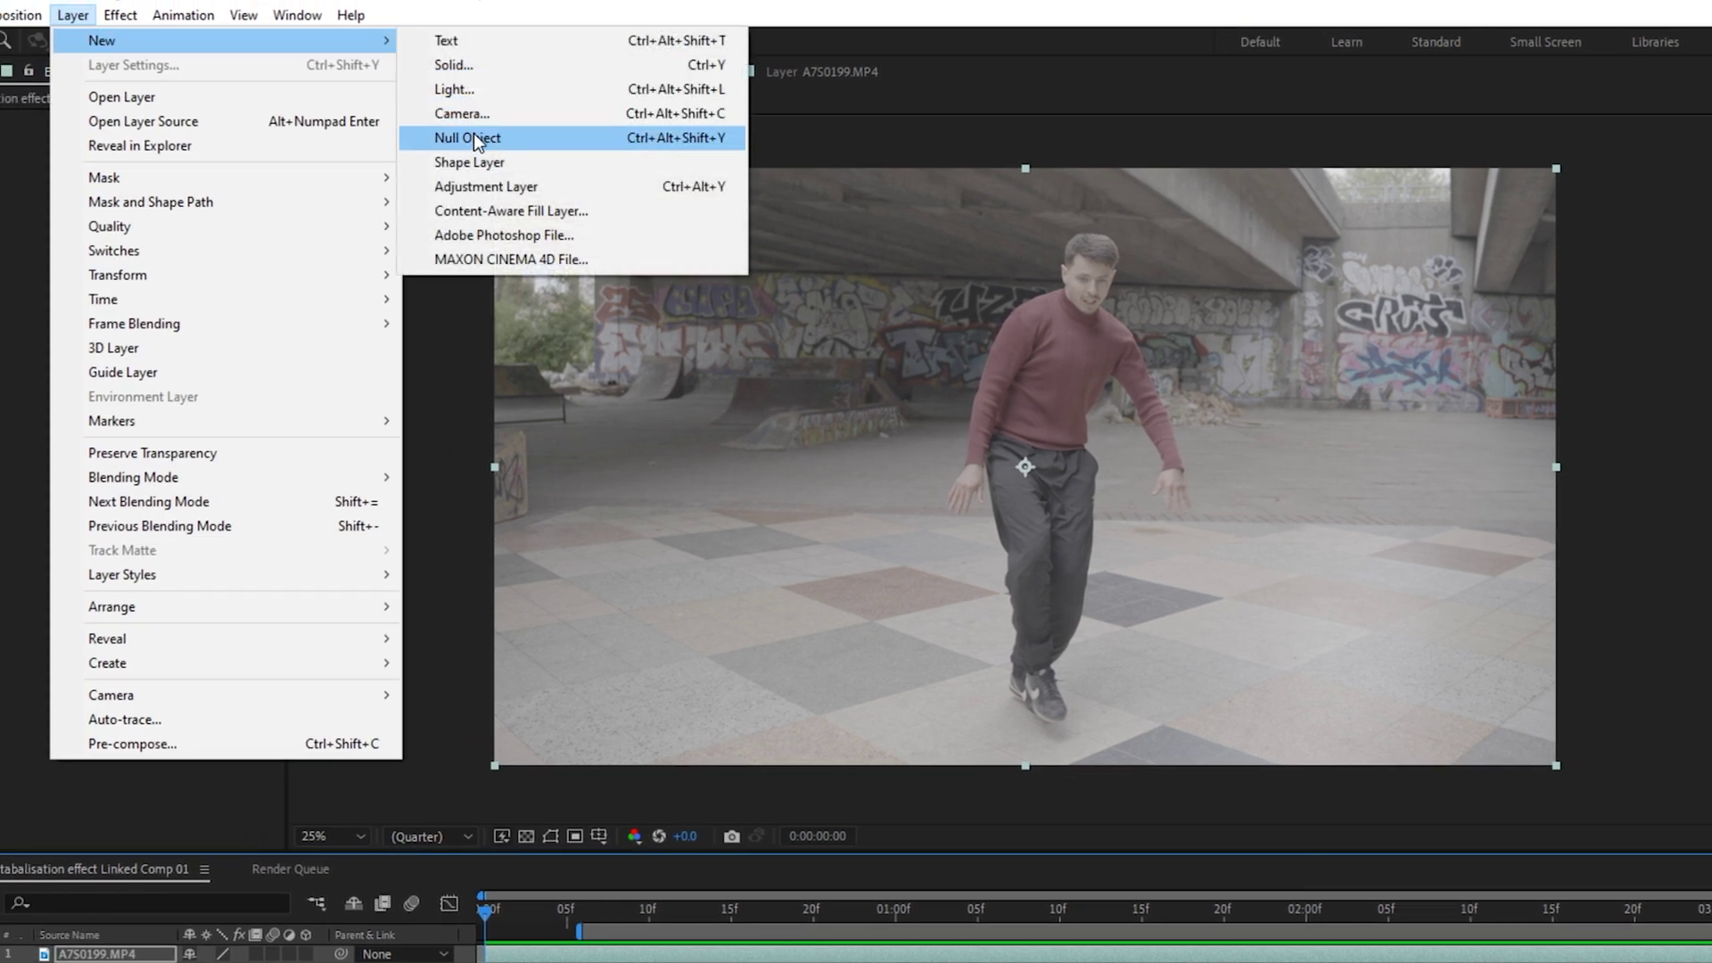
{"action": "left_click", "coordinate": [474, 137]}
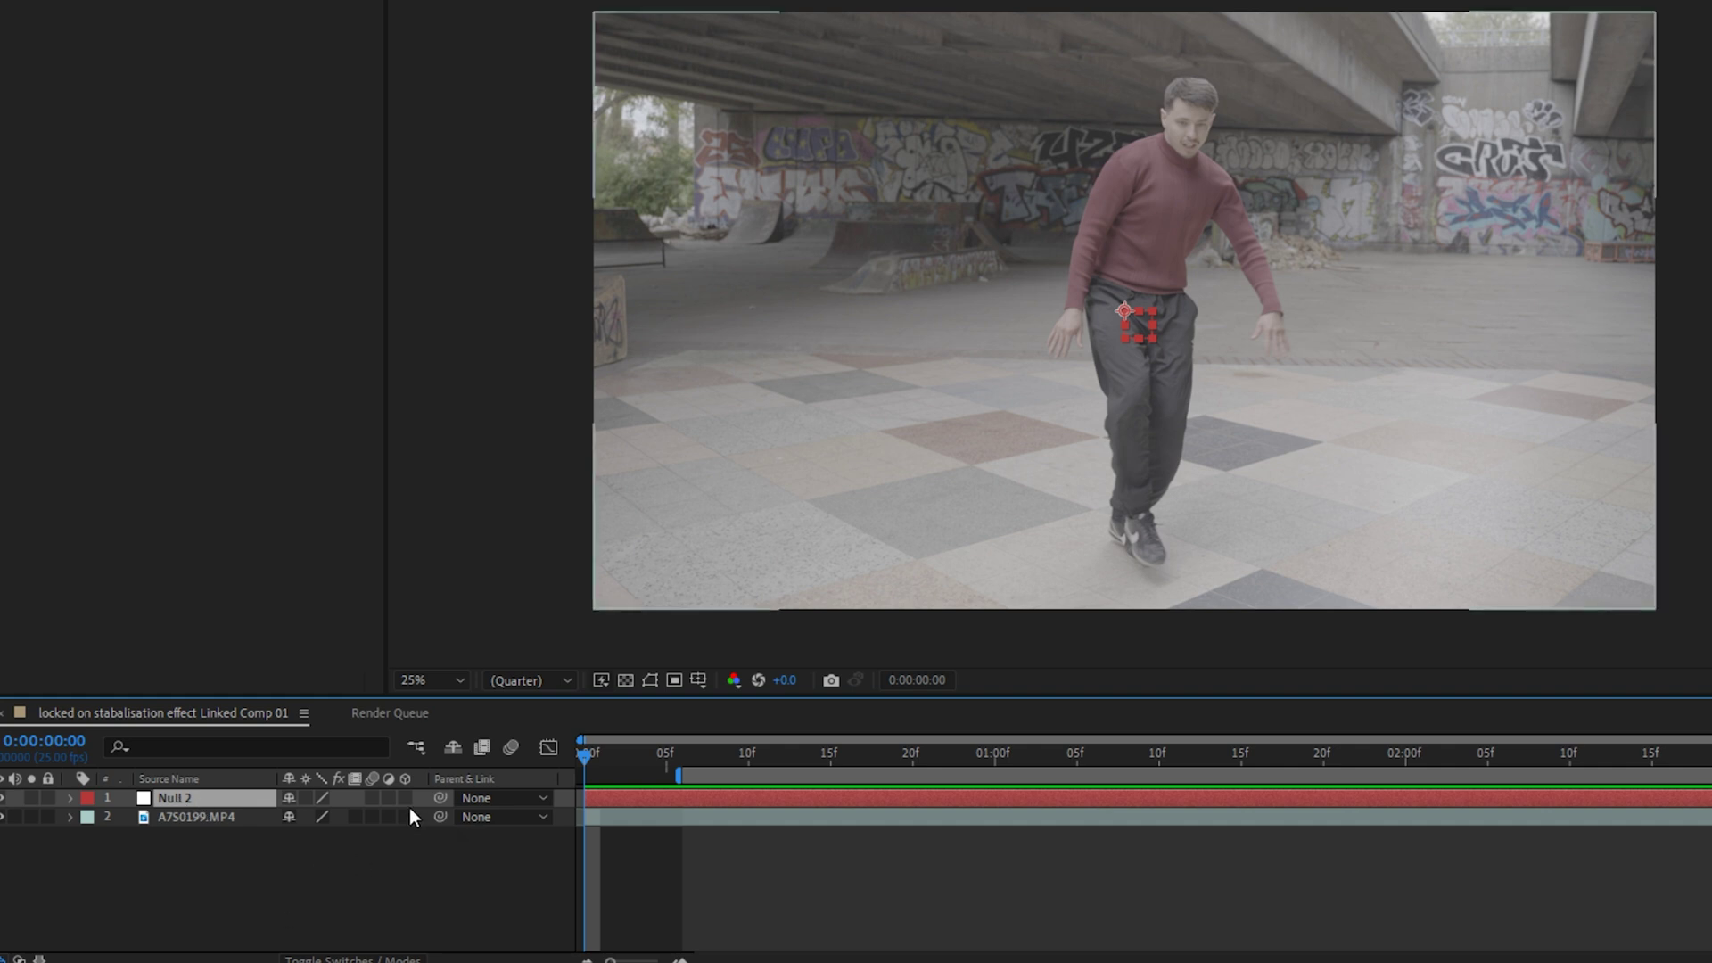
- Pick-whip A7S0199.MP4 to Null 2, then test-move Null 2's Position to 1920,1204
{"action": "left_click", "coordinate": [225, 821]}
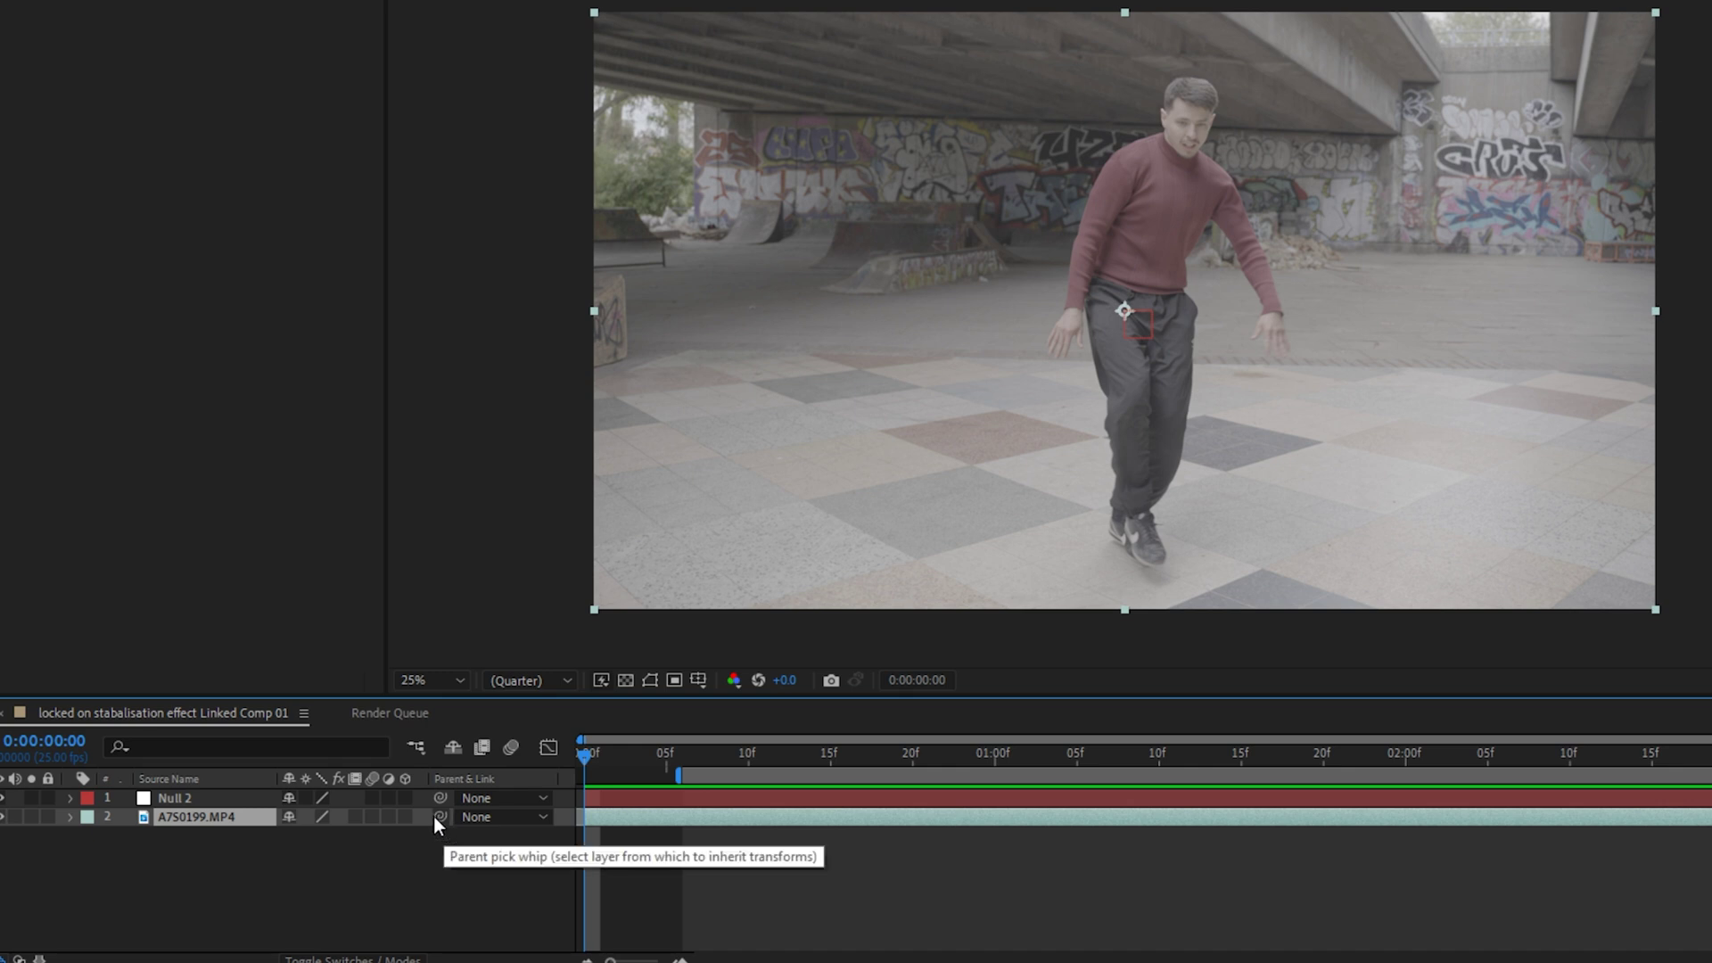
{"action": "left_click_drag", "start_coordinate": [440, 817], "coordinate": [254, 897]}
{"action": "left_click_drag", "start_coordinate": [203, 811], "coordinate": [203, 793]}
{"action": "left_click", "coordinate": [69, 799]}
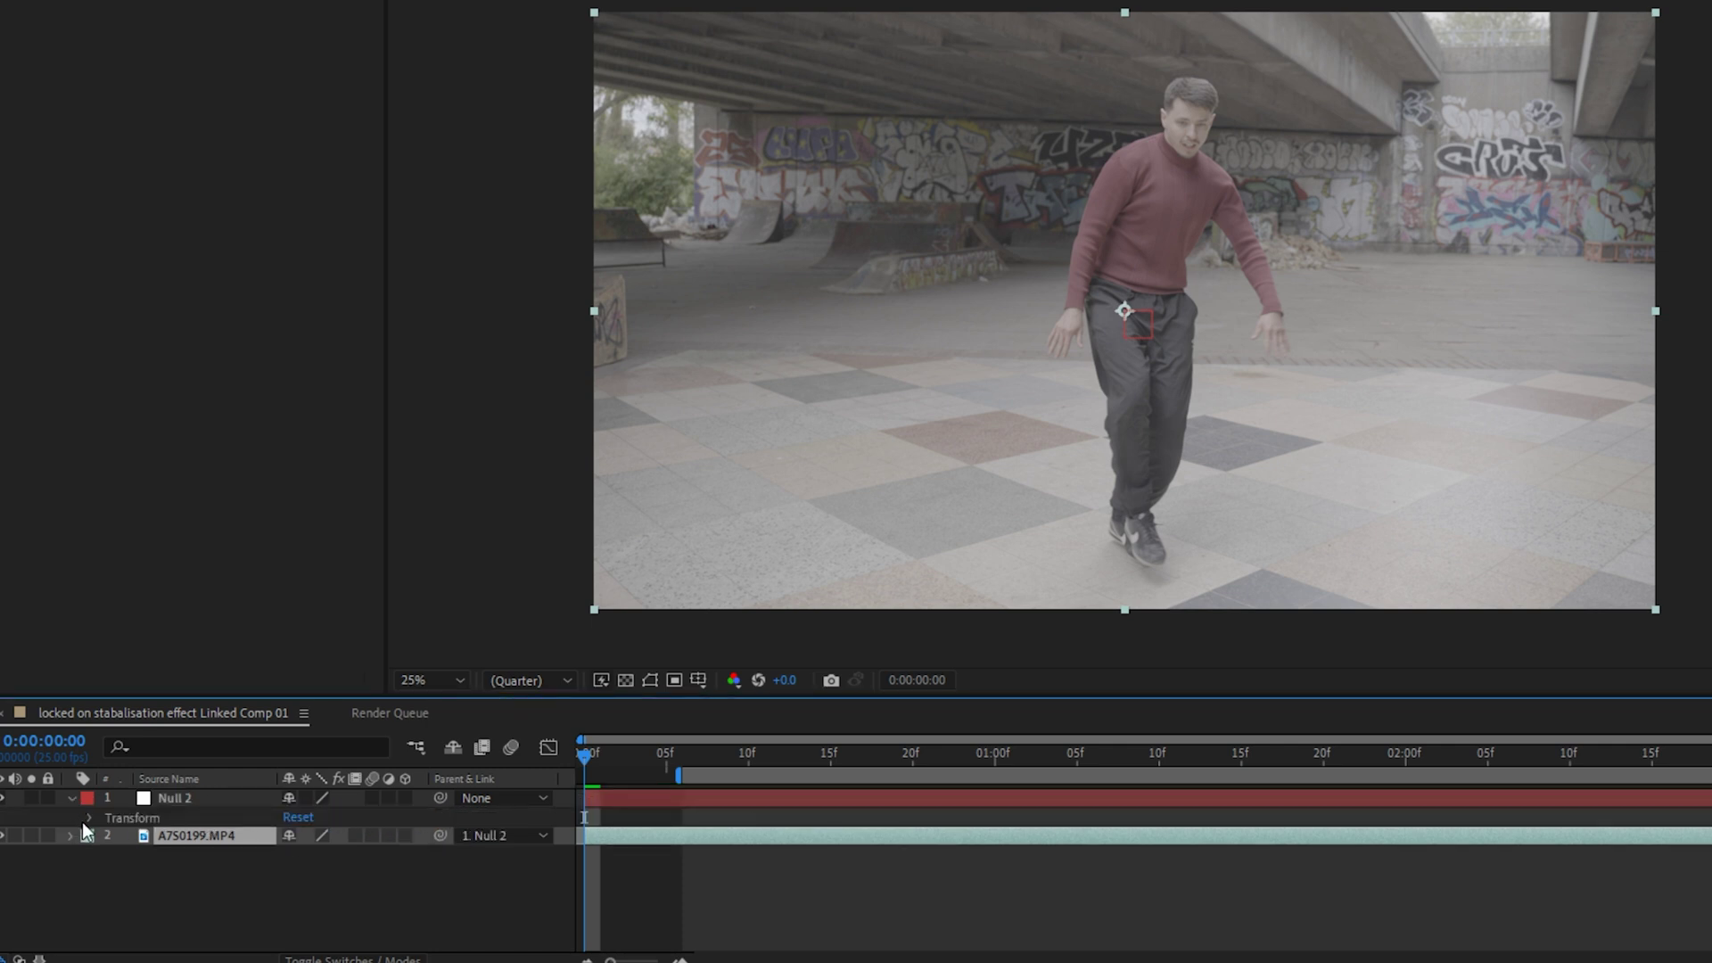
{"action": "left_click", "coordinate": [90, 818]}
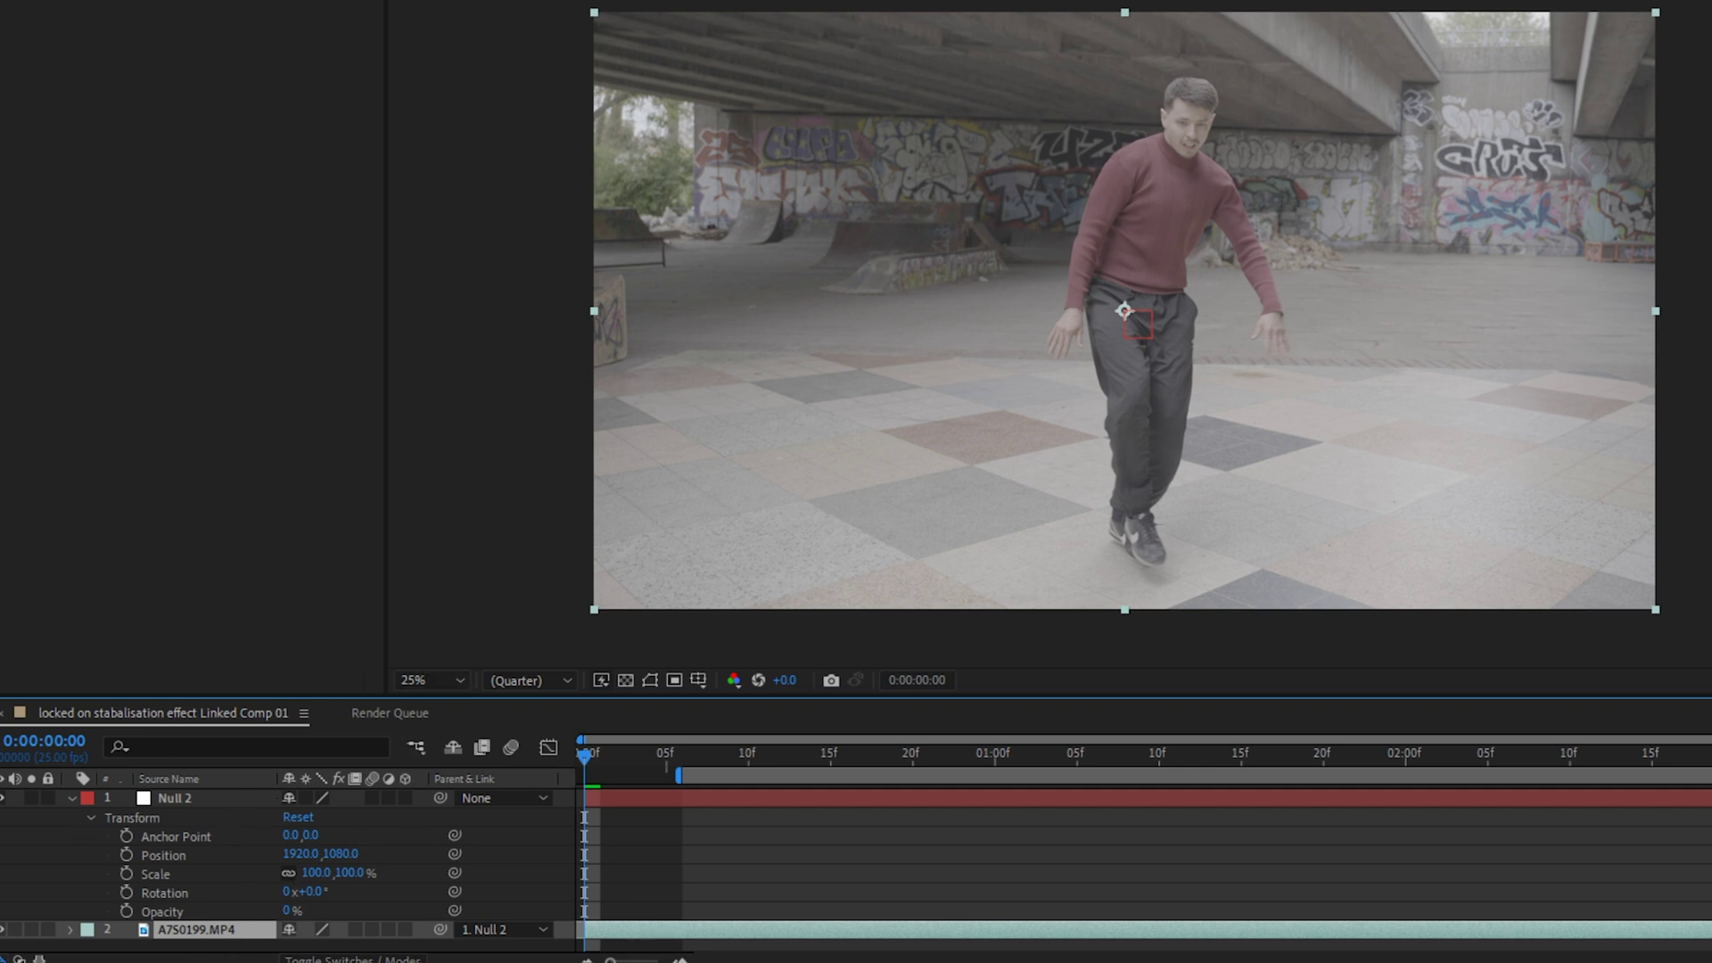
{"action": "key", "text": "F2"}
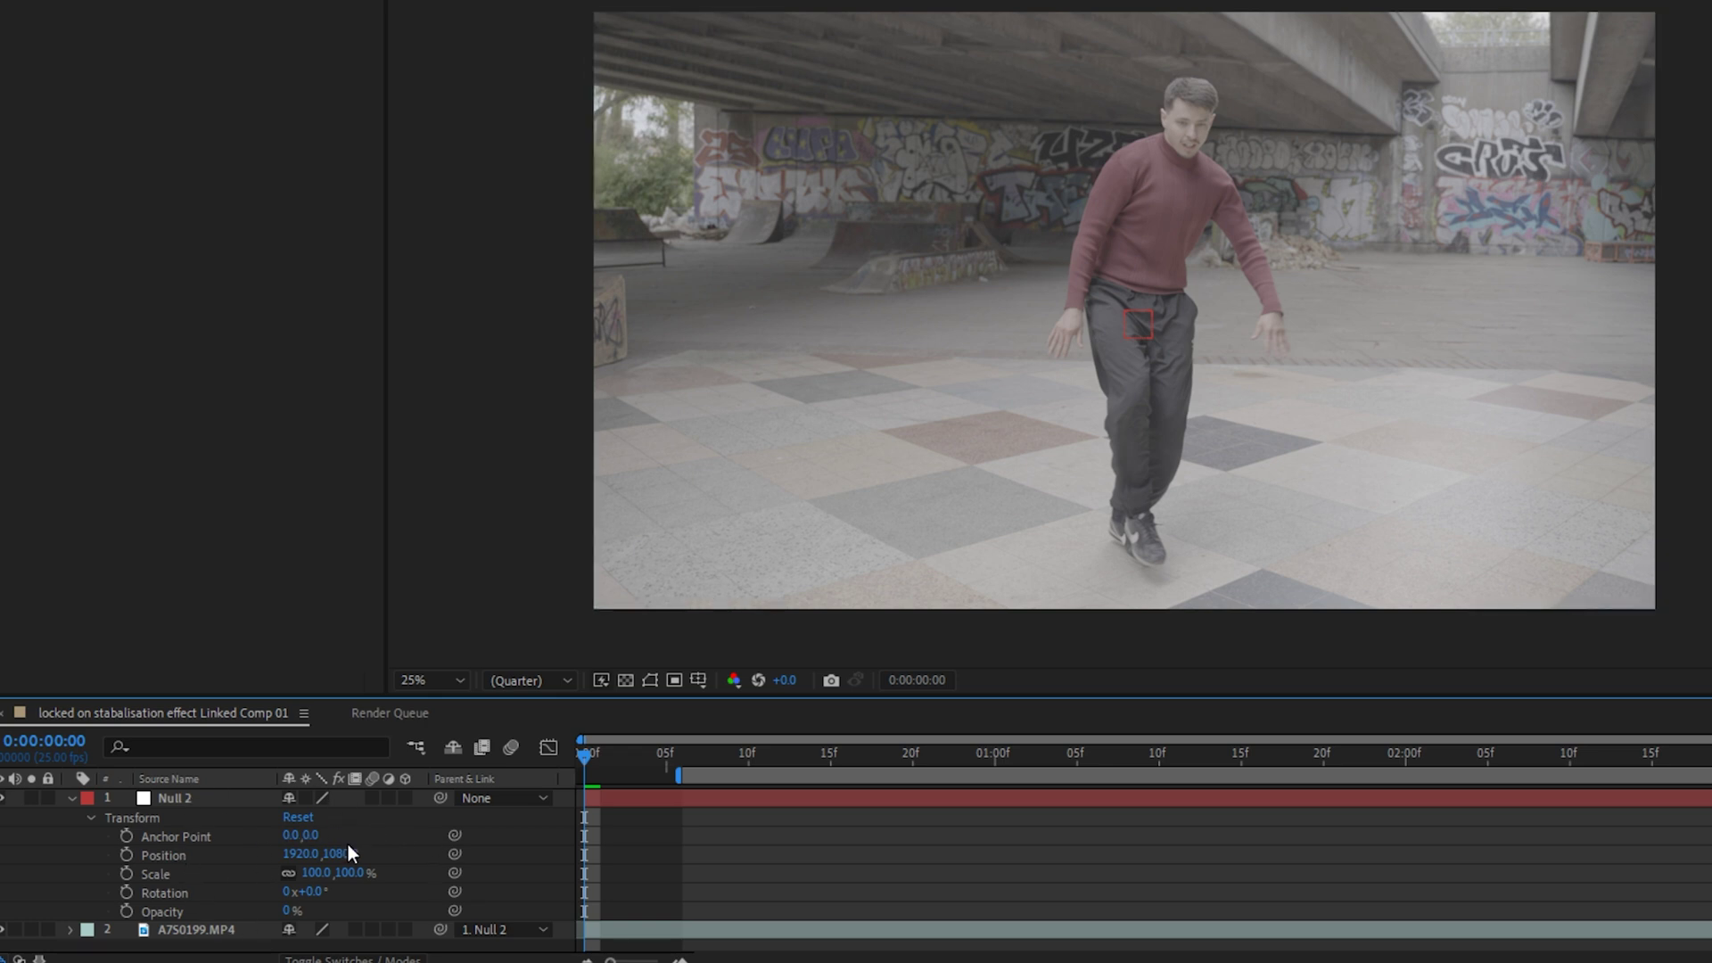
{"action": "left_click_drag", "start_coordinate": [333, 855], "coordinate": [458, 874]}
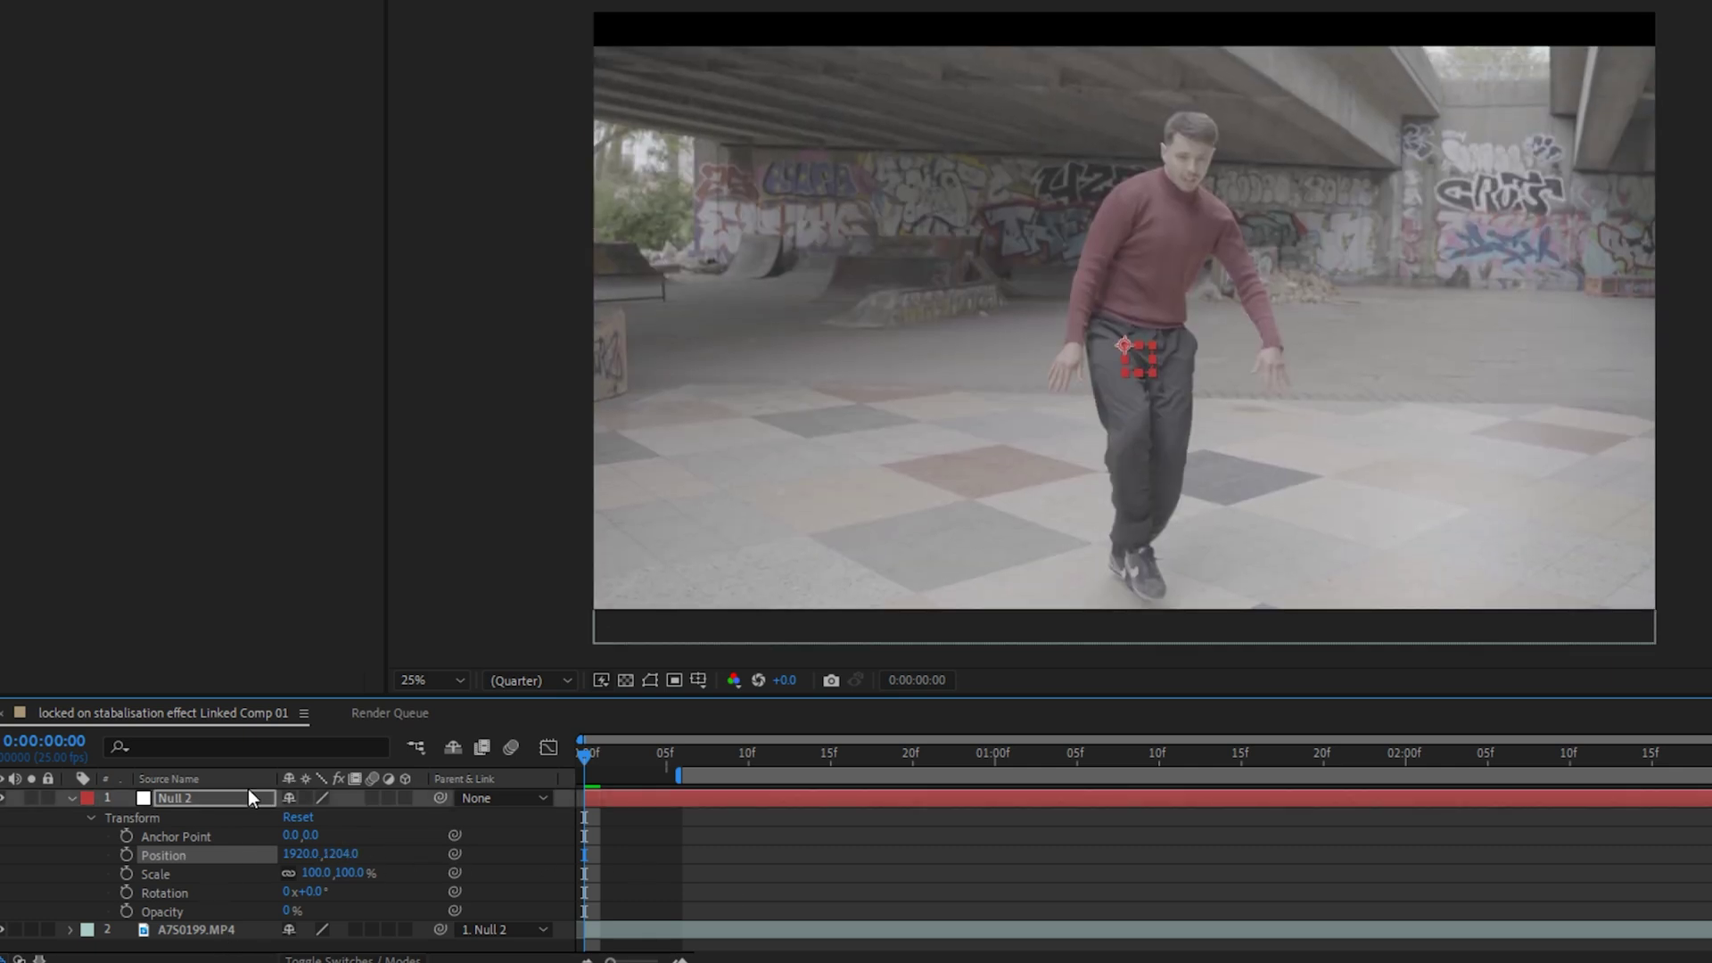
- Undo the test move, keyframe Null 2's Position and Scale at 110%, and extend the work area to 0f
{"action": "left_click", "coordinate": [844, 612]}
{"action": "key", "text": "ctrl+z"}
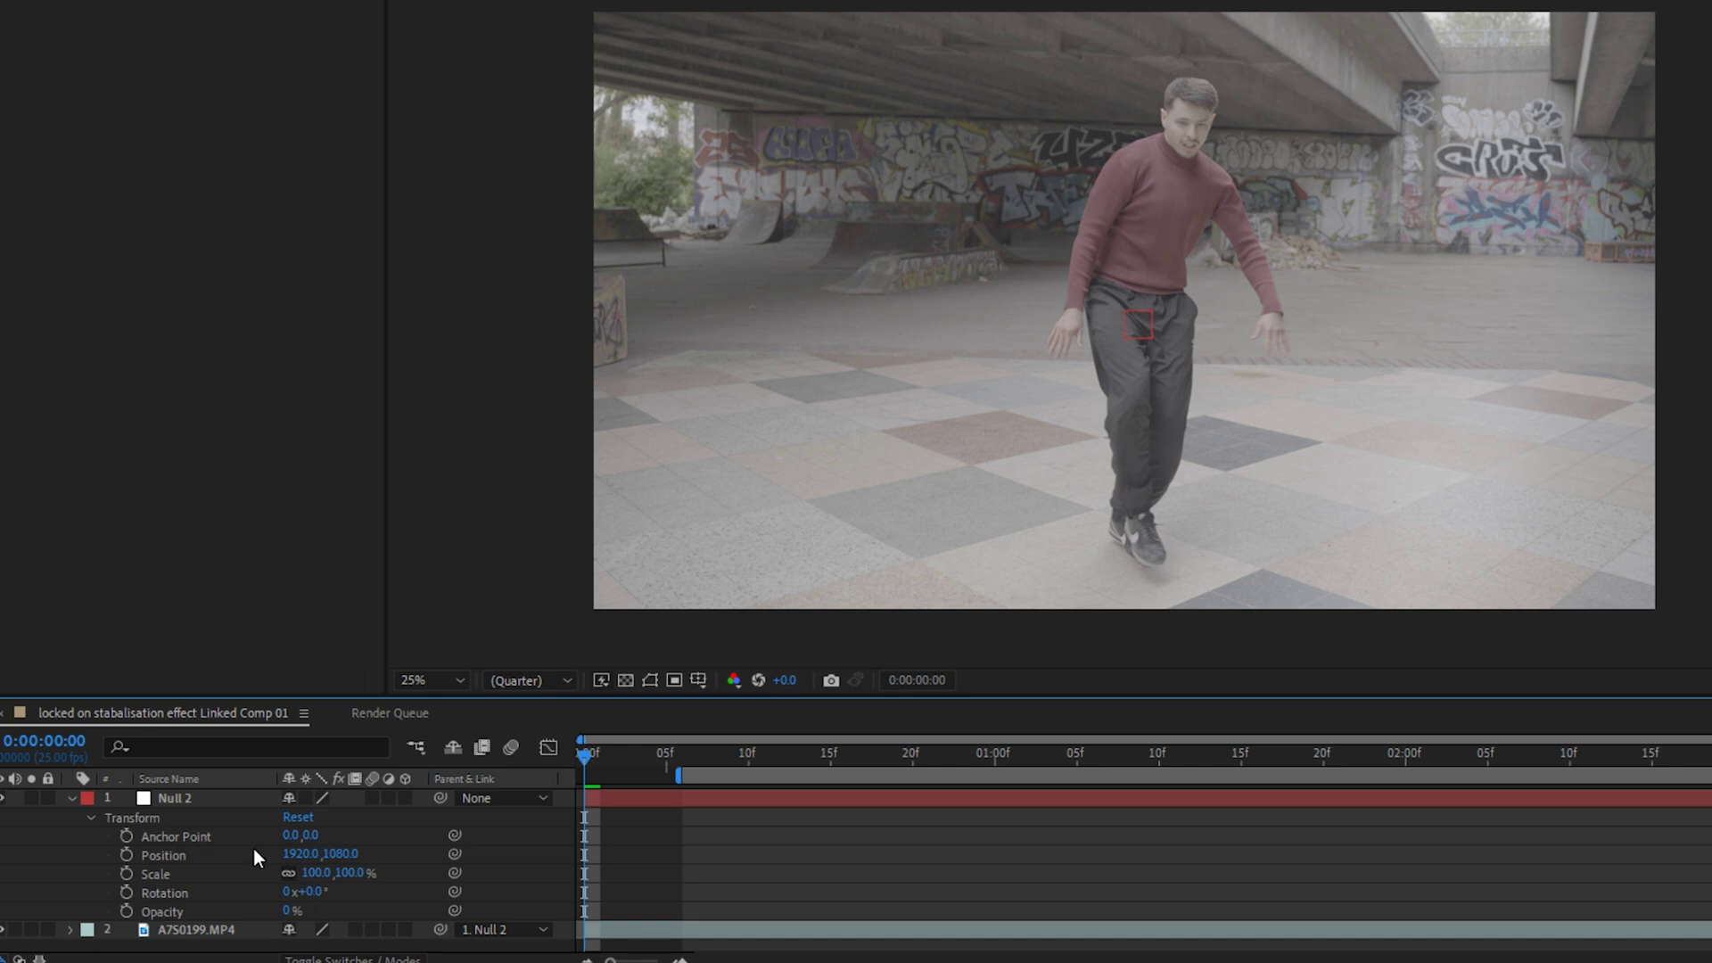
{"action": "left_click", "coordinate": [127, 854]}
{"action": "left_click", "coordinate": [126, 874]}
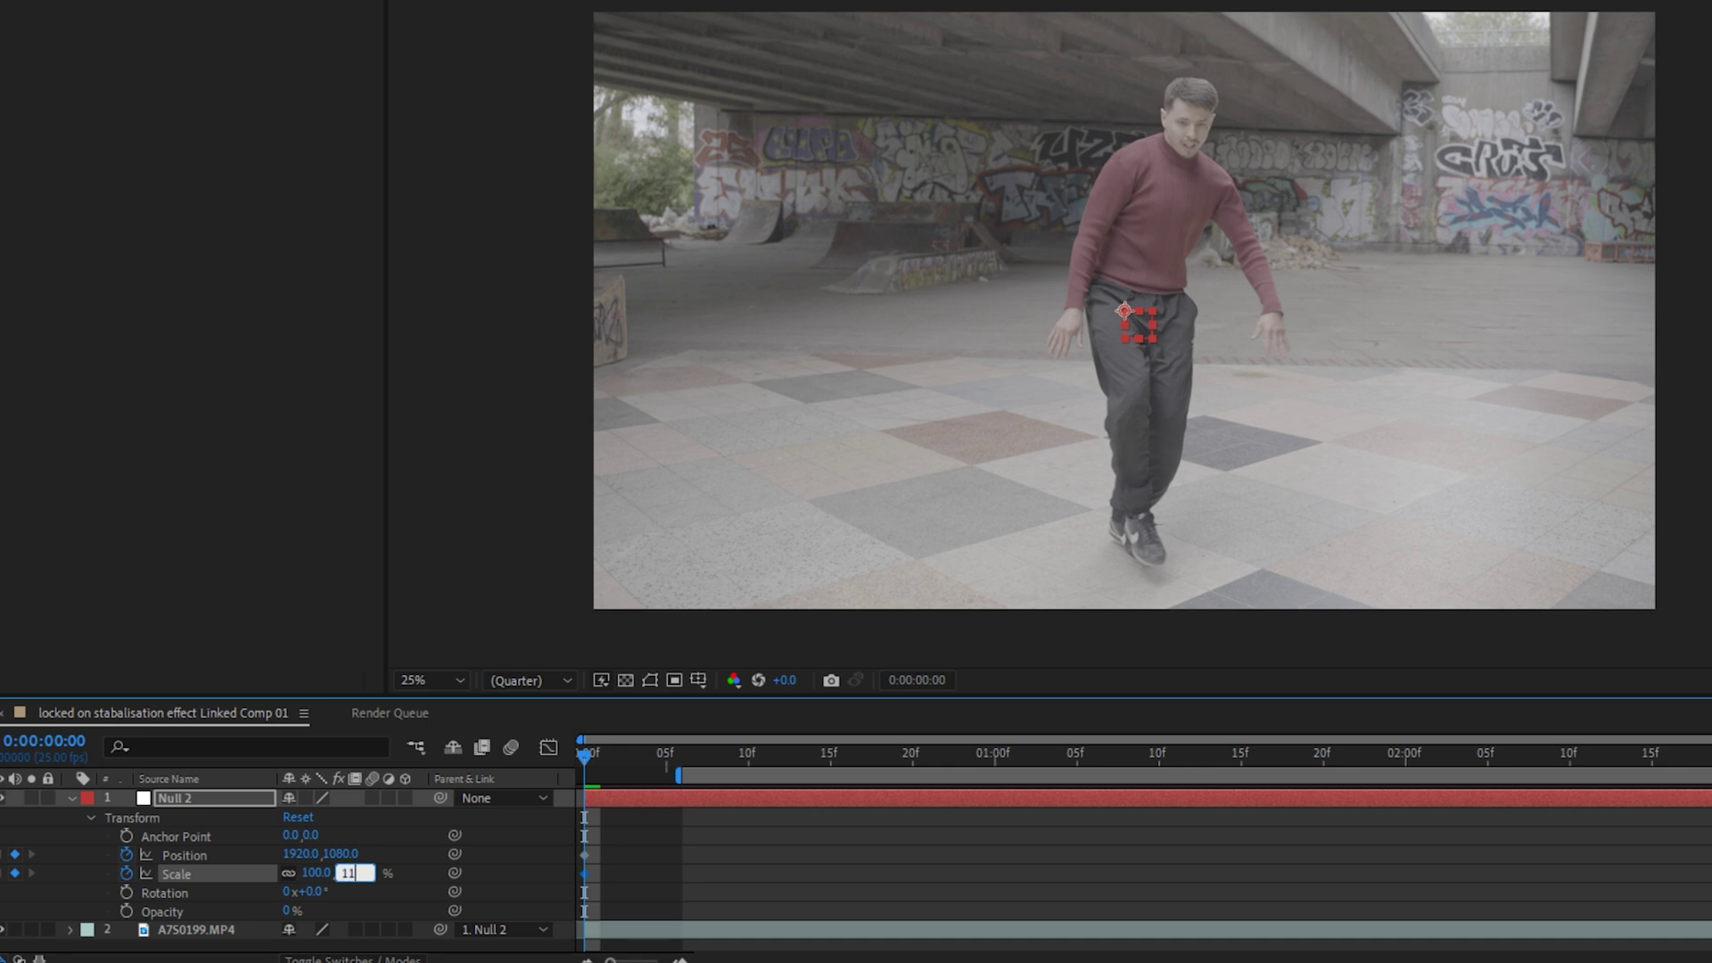
{"action": "type", "text": "110"}
{"action": "key", "text": "Return"}
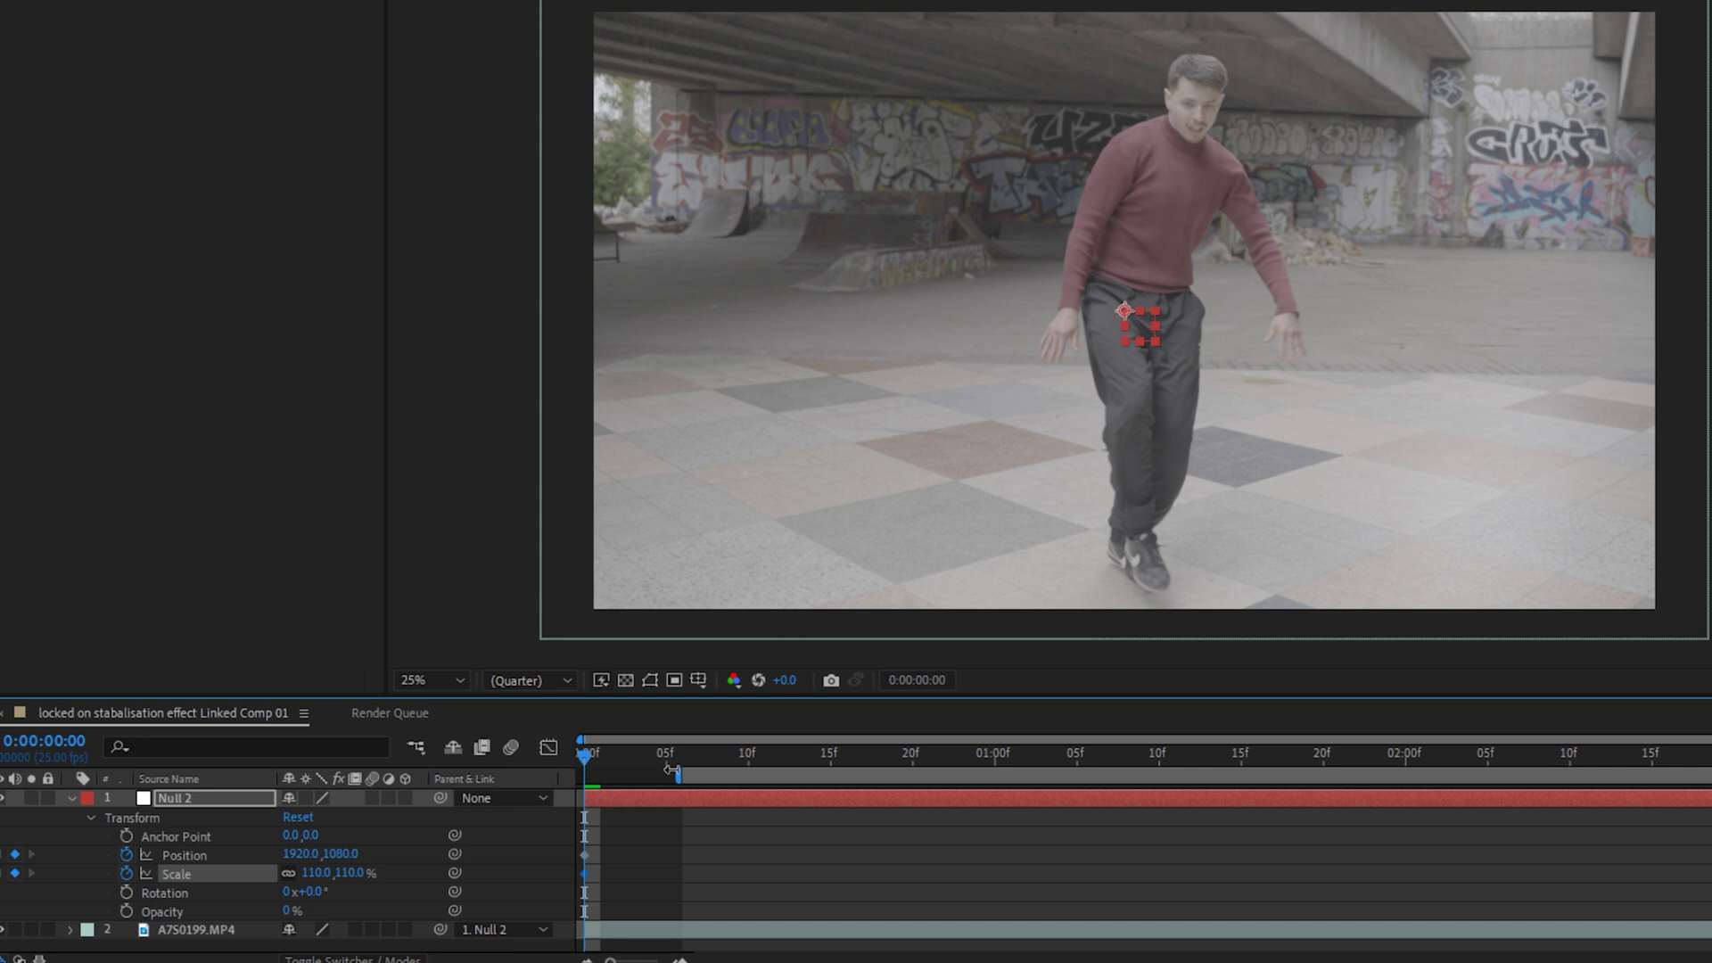
{"action": "left_click_drag", "start_coordinate": [671, 768], "coordinate": [480, 778]}
- Keyframe Null 2's Position at frame 22, 1:01, and a later frame at 1761,1091
{"action": "left_click_drag", "start_coordinate": [581, 758], "coordinate": [951, 854]}
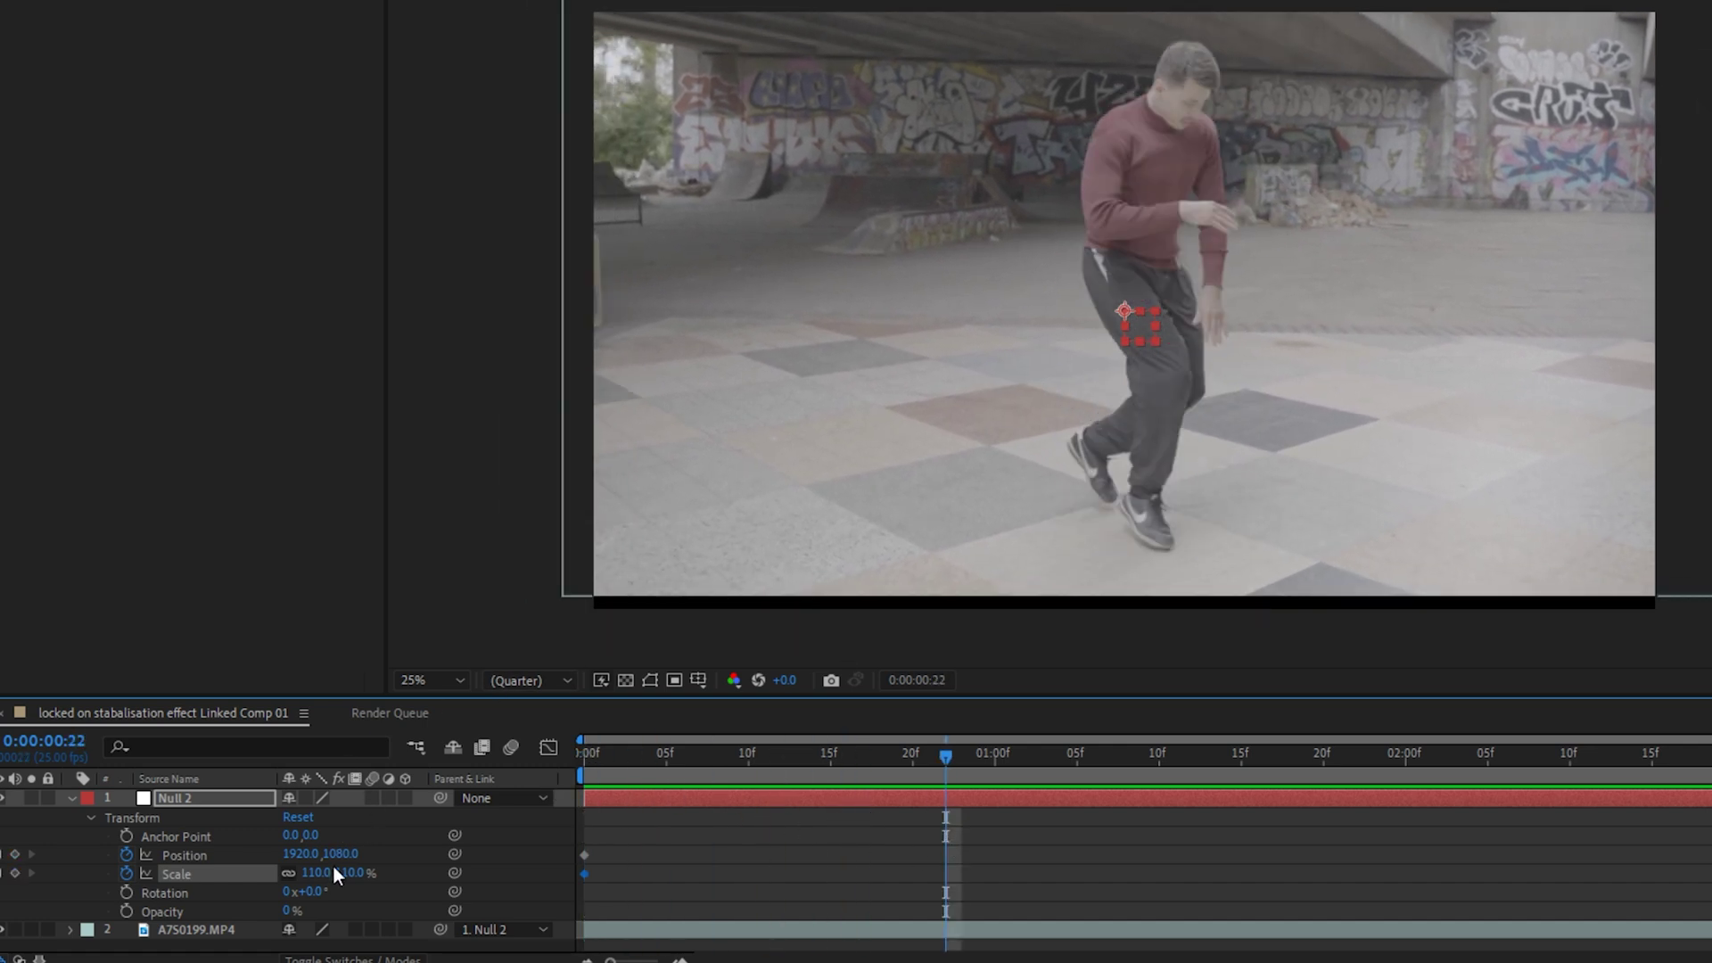
{"action": "left_click_drag", "start_coordinate": [340, 854], "coordinate": [1011, 779]}
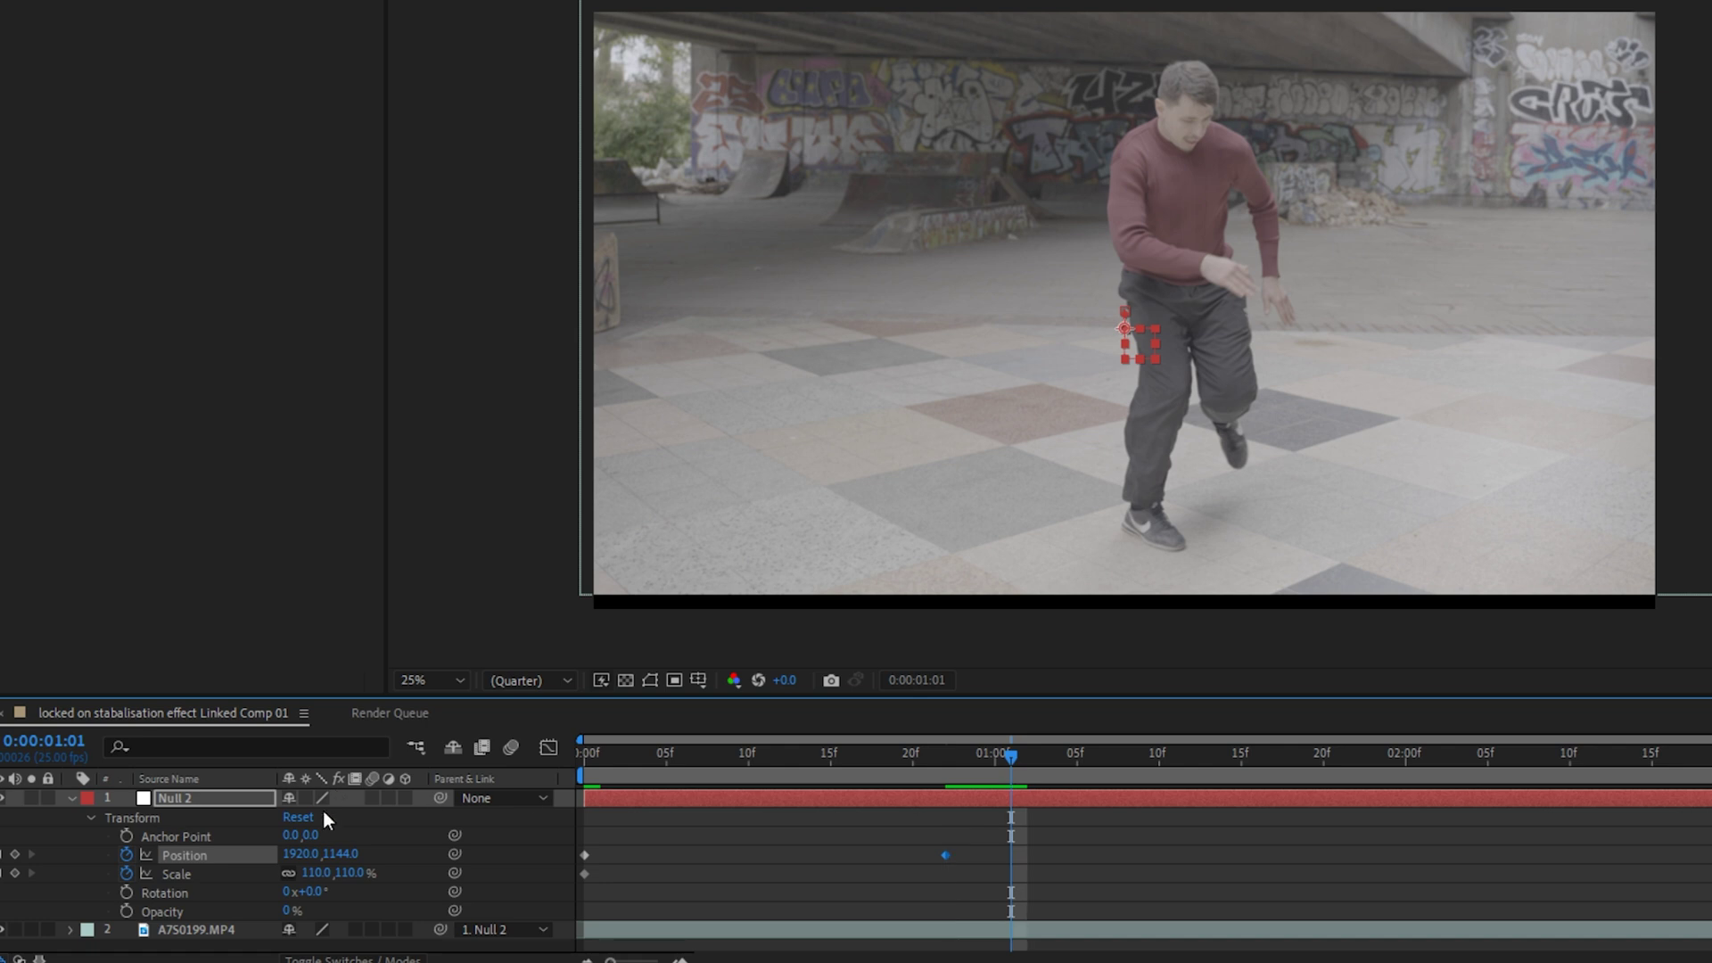
{"action": "left_click_drag", "start_coordinate": [327, 855], "coordinate": [981, 846]}
{"action": "left_click_drag", "start_coordinate": [1003, 758], "coordinate": [1288, 792]}
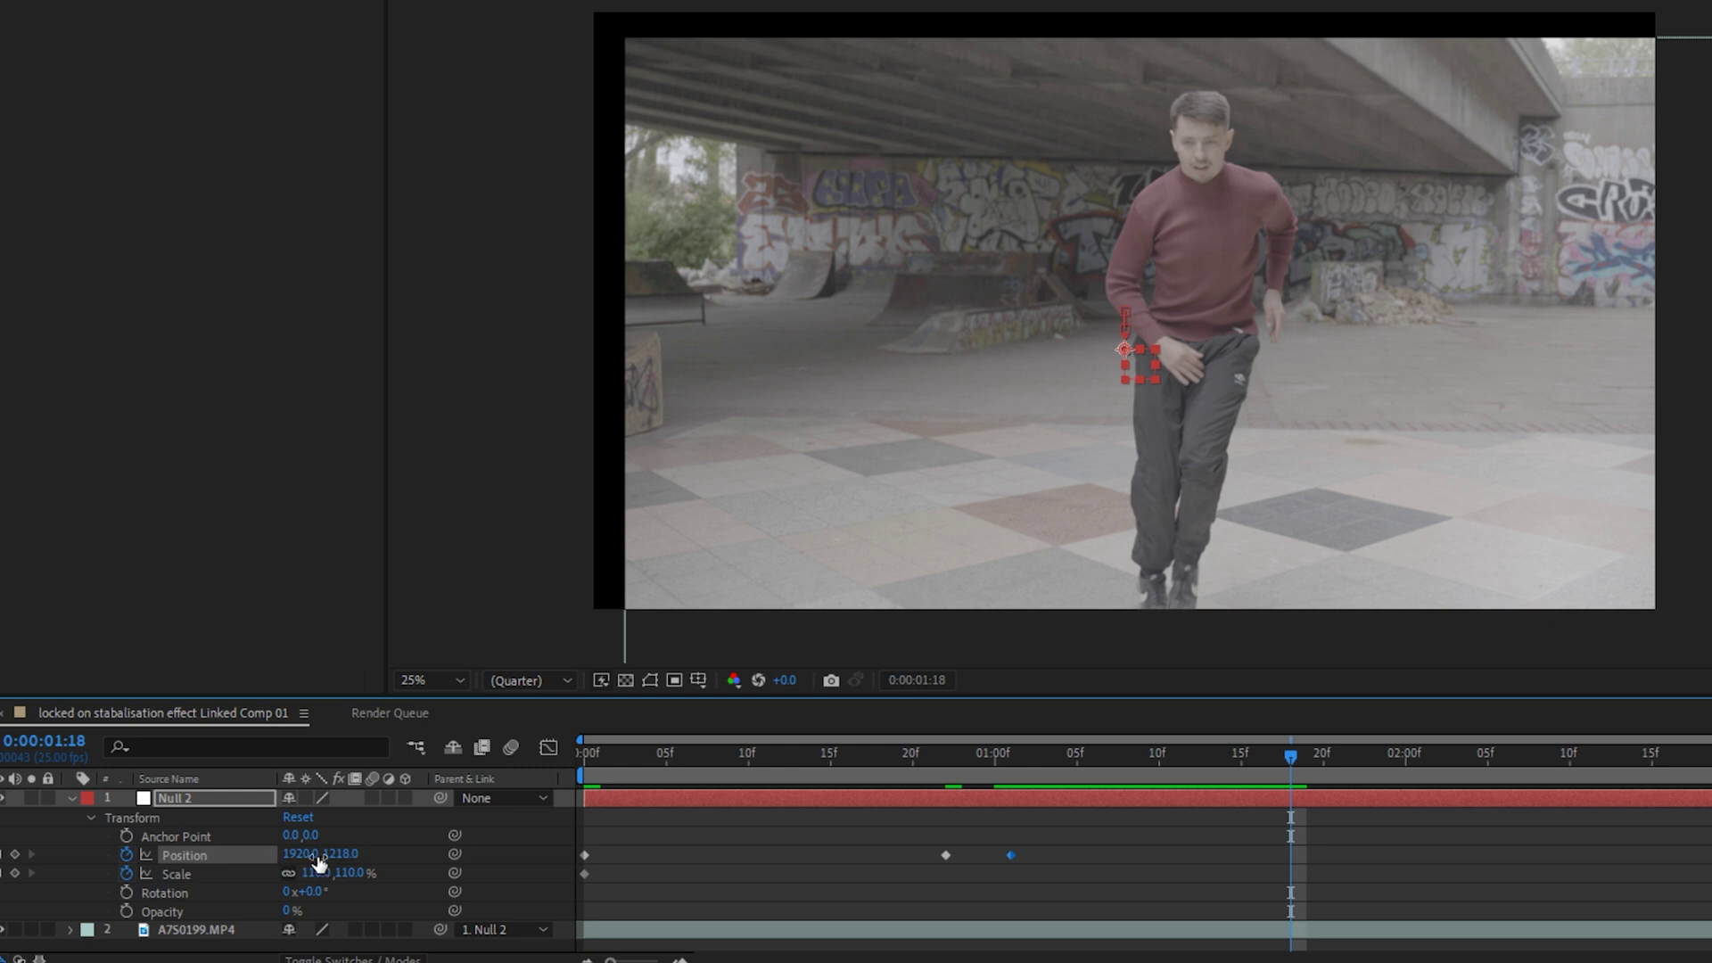
{"action": "type", "text": "1761"}
{"action": "key", "text": "Return"}
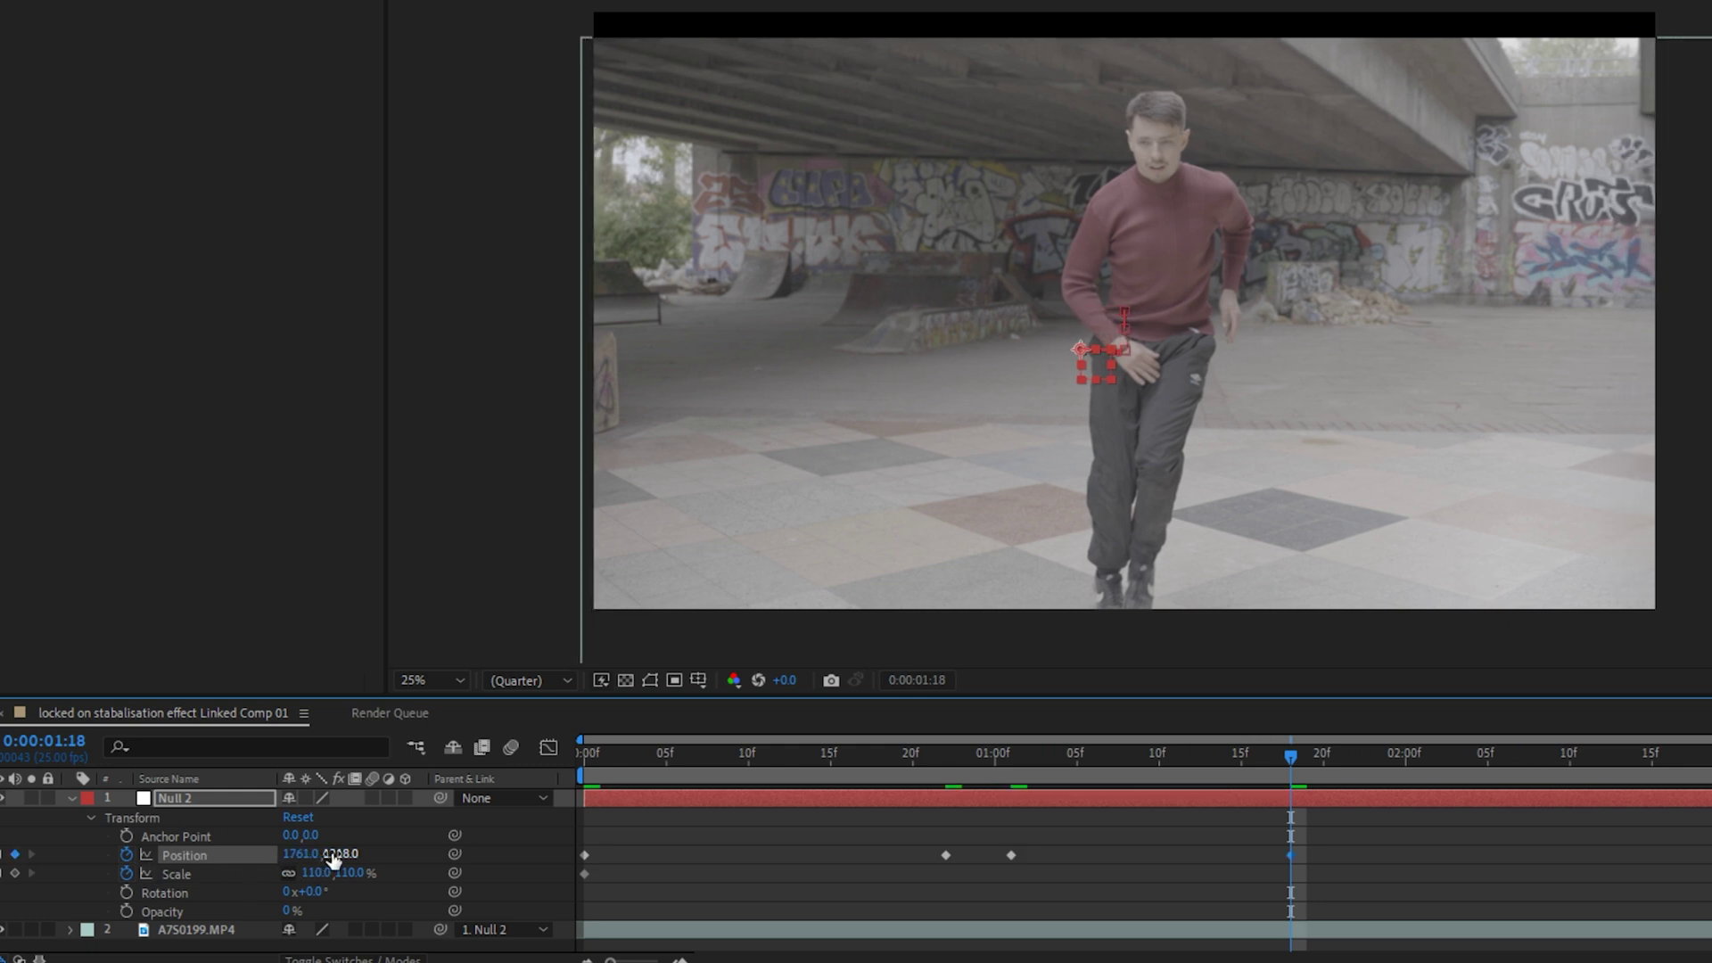
{"action": "left_click_drag", "start_coordinate": [333, 857], "coordinate": [281, 831]}
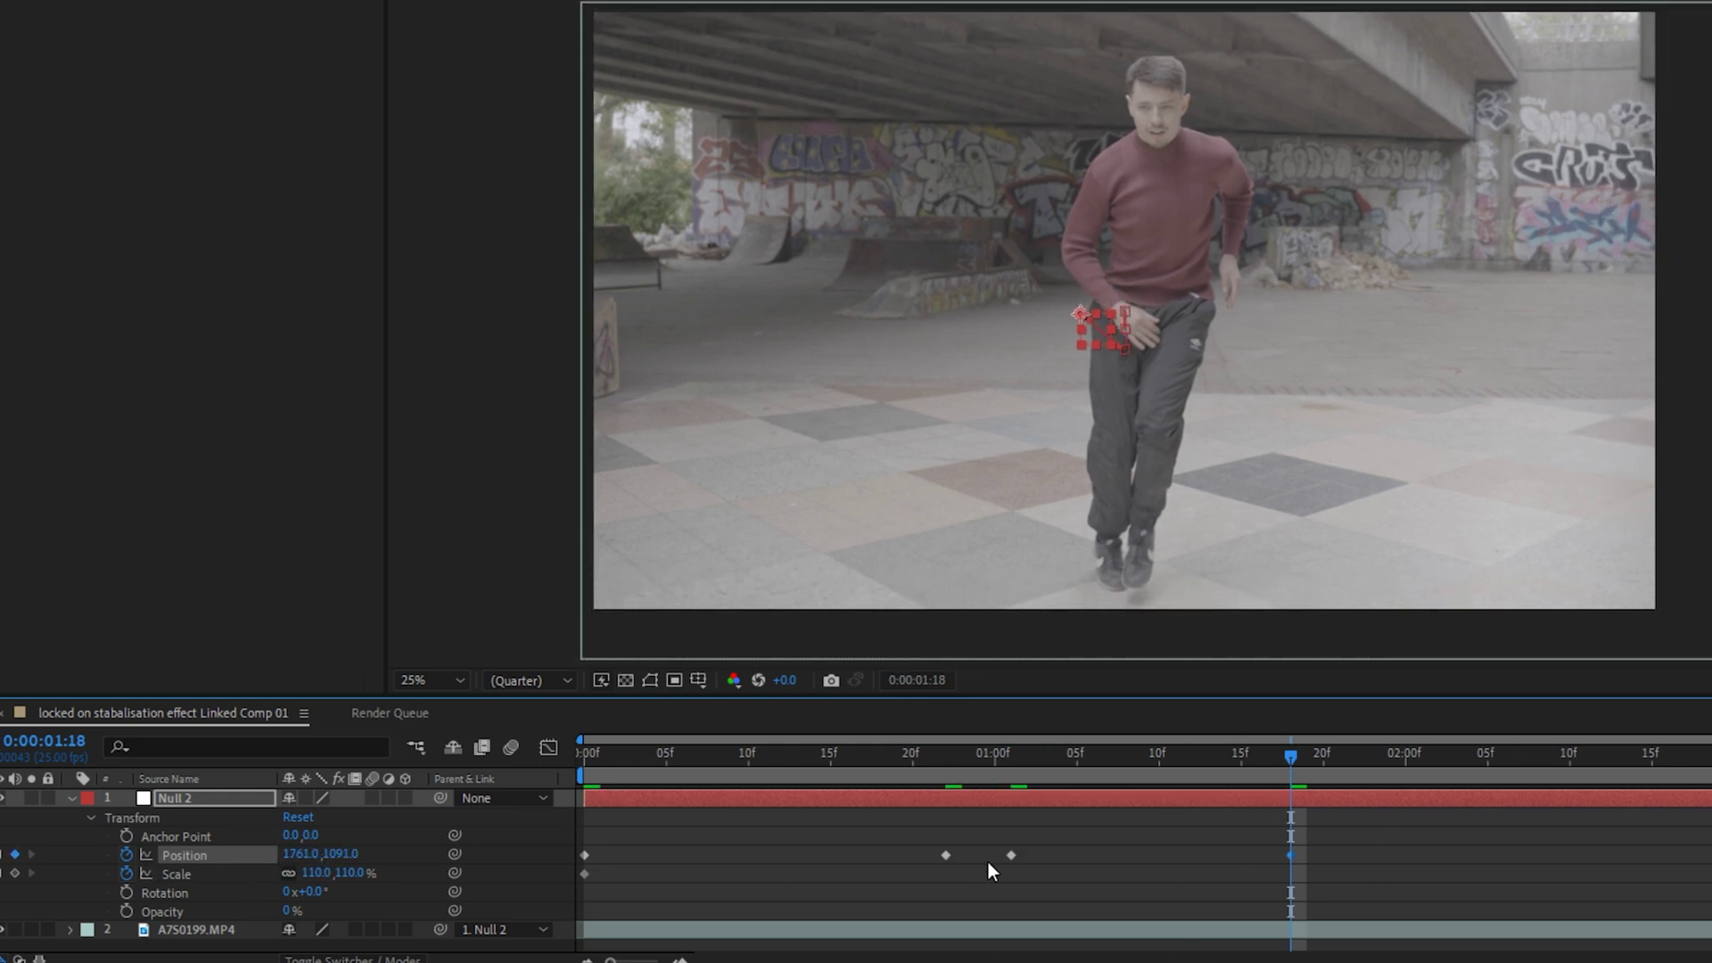
- Check a later frame, then return to the first frame and preview the stabilised clip
{"action": "left_click_drag", "start_coordinate": [1303, 760], "coordinate": [1555, 783]}
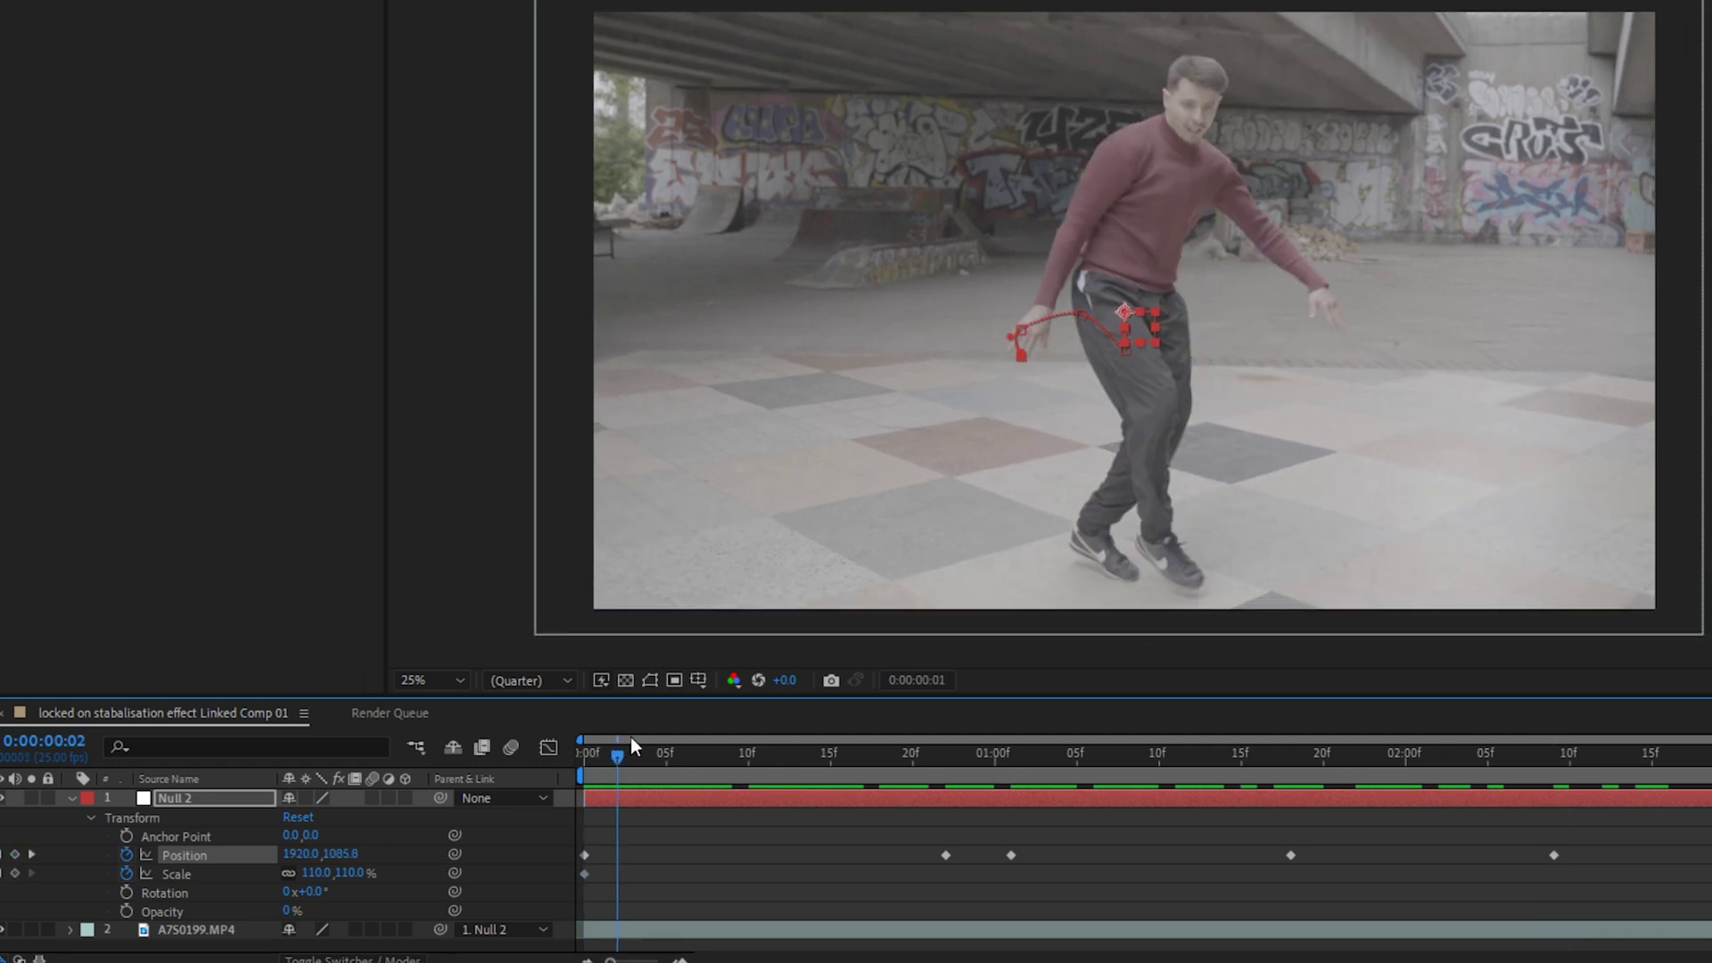
{"action": "left_click_drag", "start_coordinate": [633, 745], "coordinate": [1162, 752]}
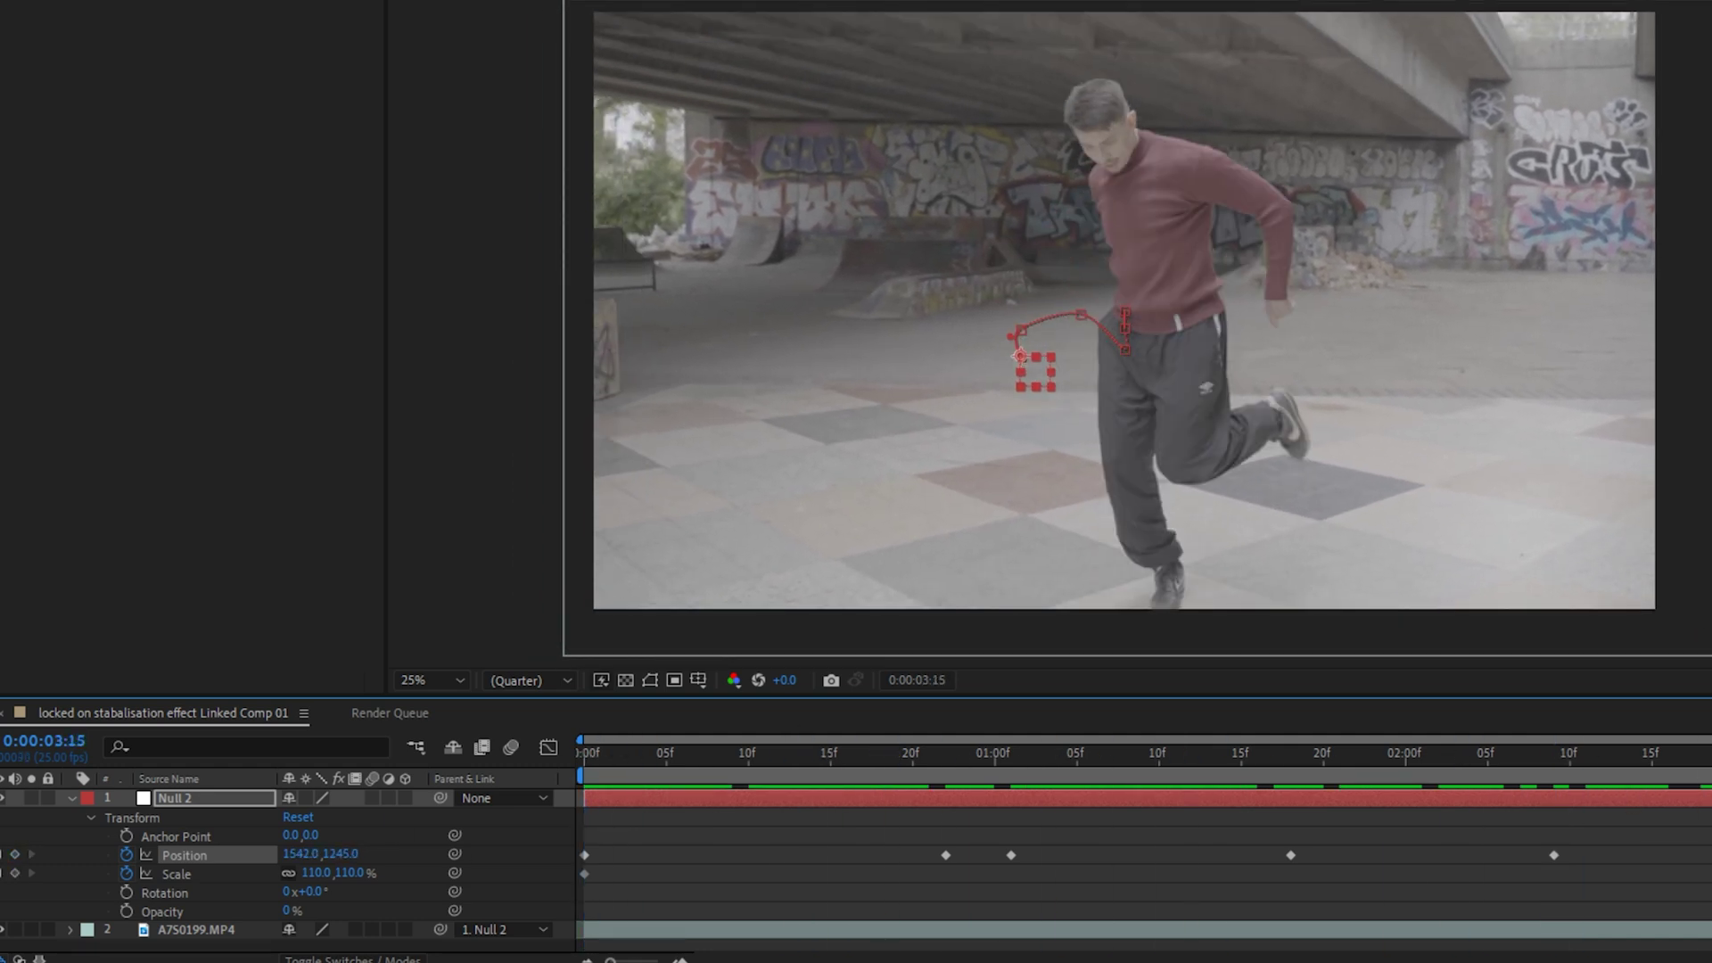
{"action": "key", "text": "Home"}
{"action": "key", "text": "space"}
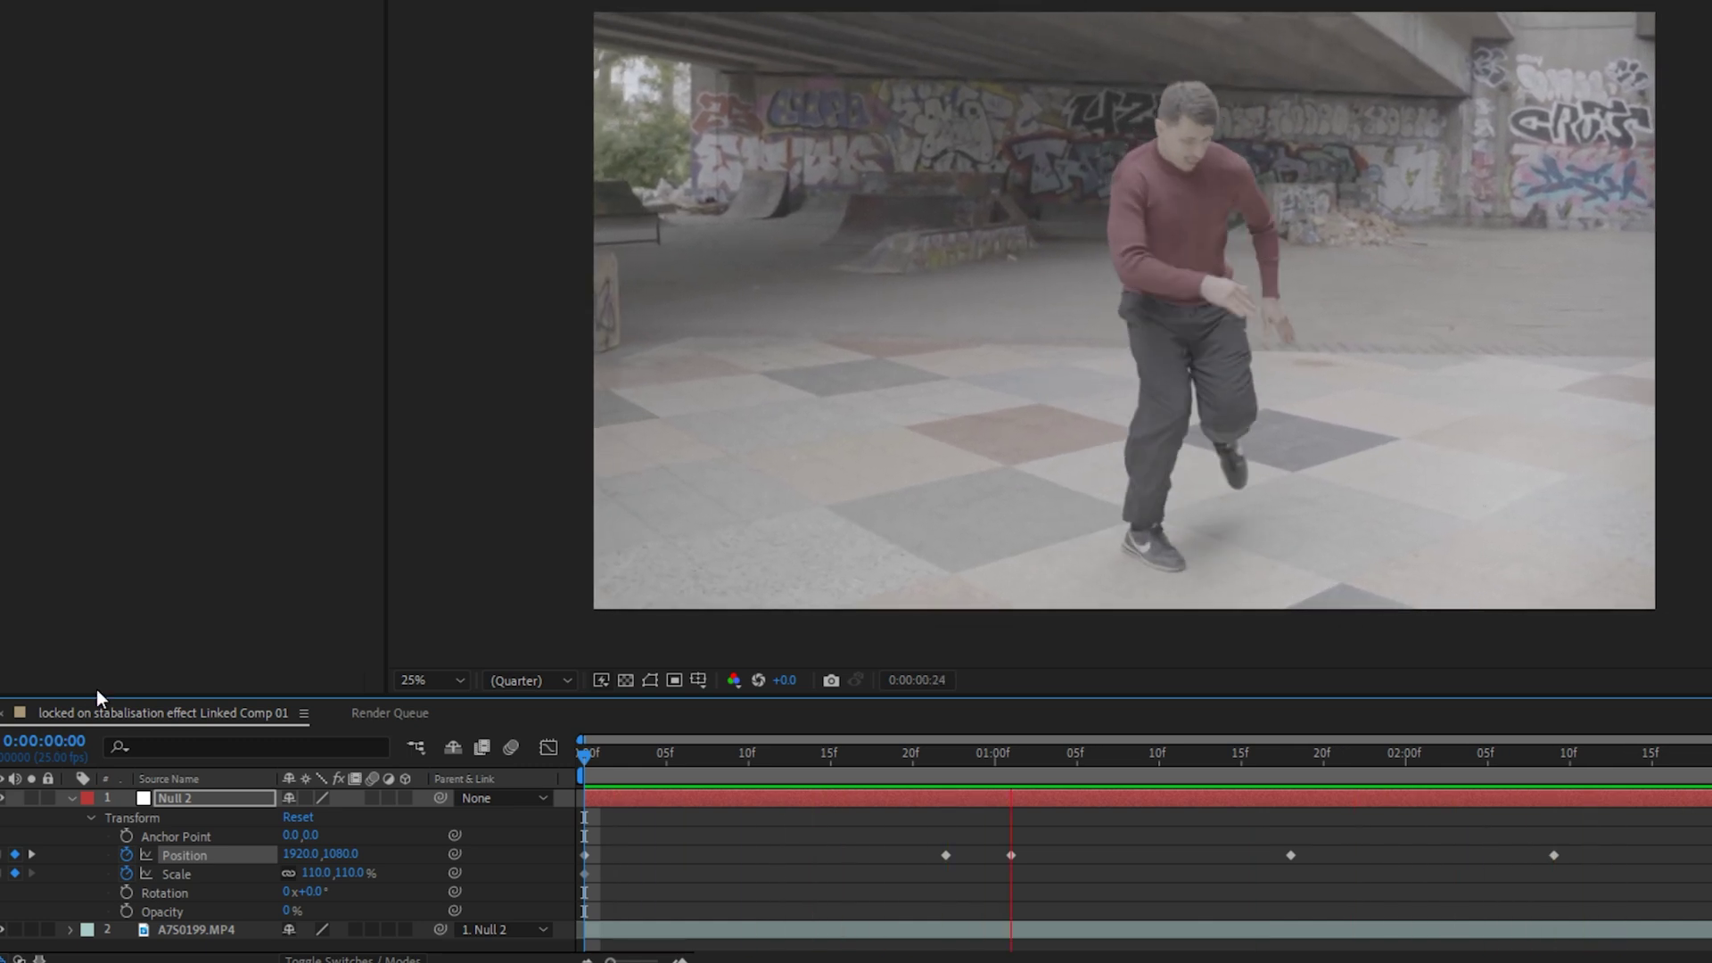
- Replay the stabilised dancer clip from its first frame to check the result
{"action": "key", "text": "space"}
{"action": "key", "text": "Home"}
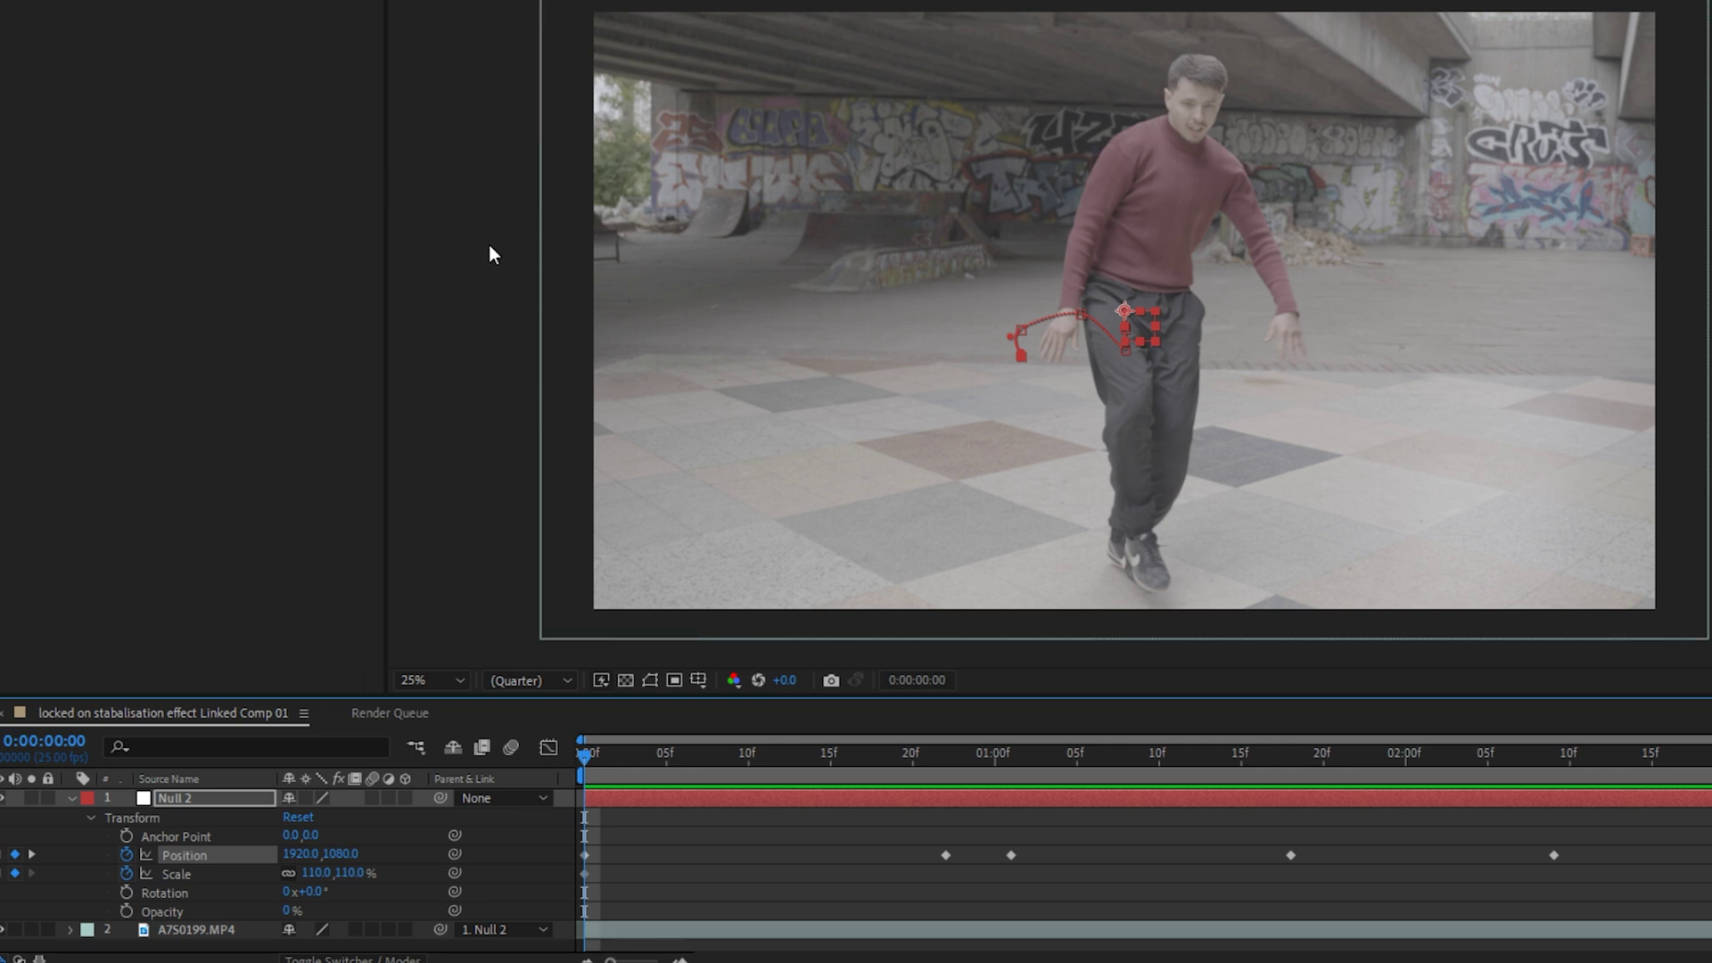
{"action": "key", "text": "space"}
{"action": "key", "text": "space"}
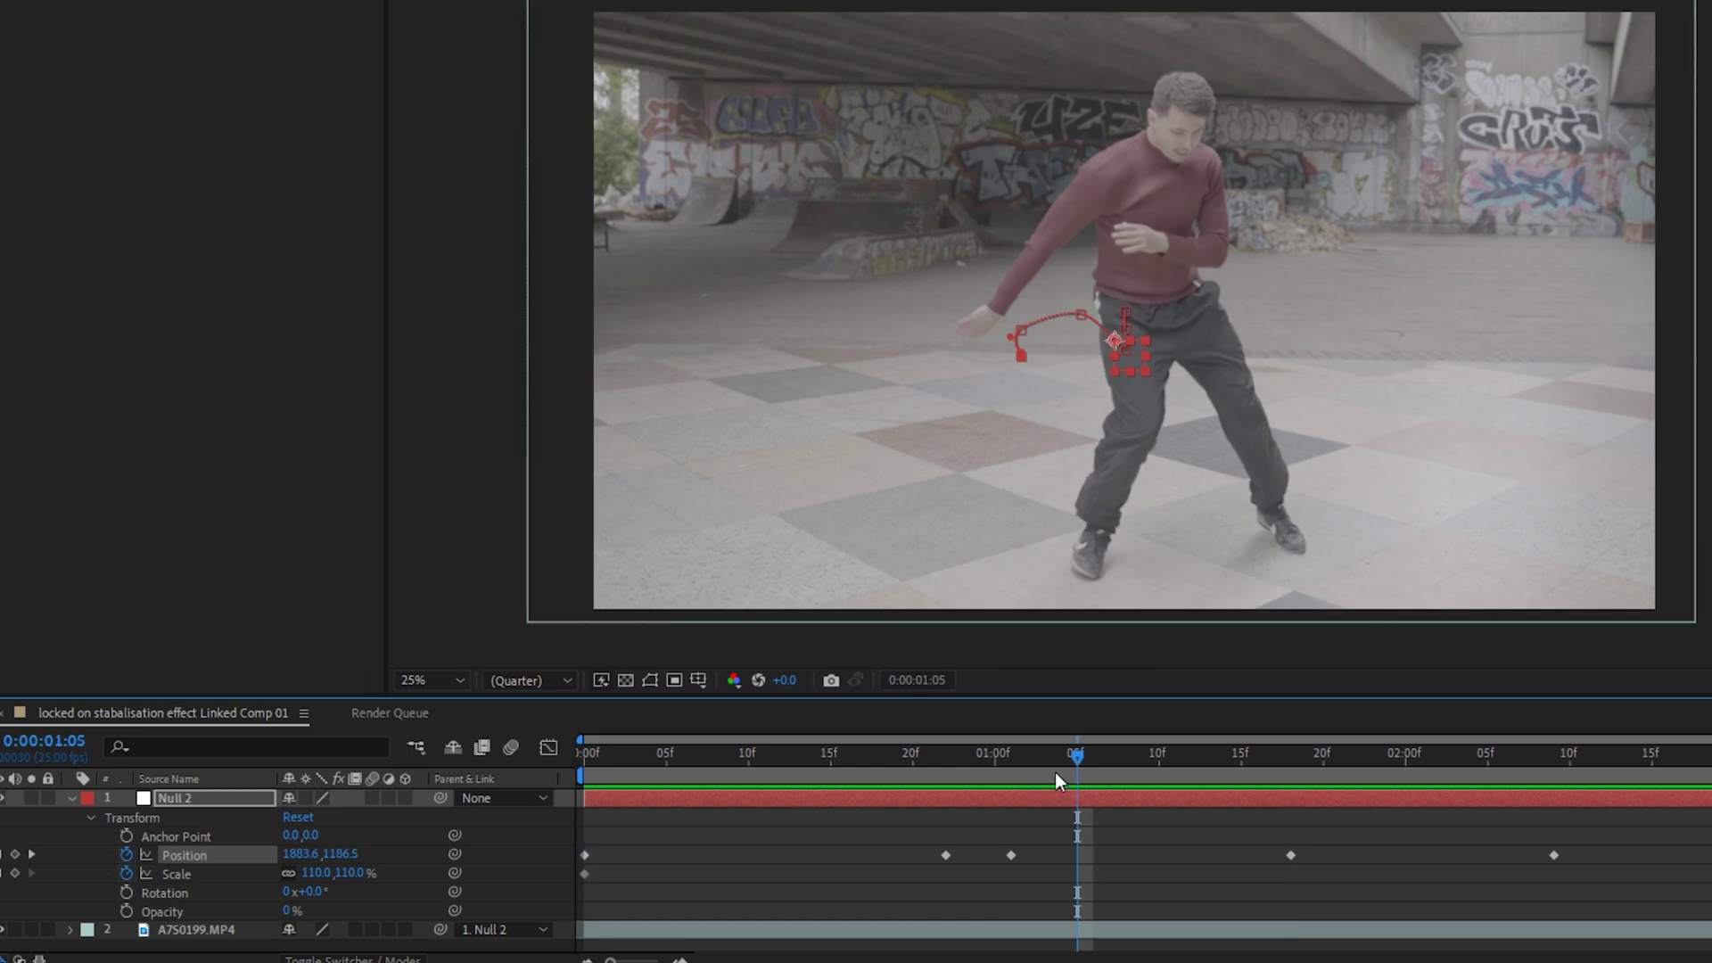
- Scrub back near the start and collapse Null 2's Transform properties
{"action": "left_click_drag", "start_coordinate": [1072, 757], "coordinate": [544, 849]}
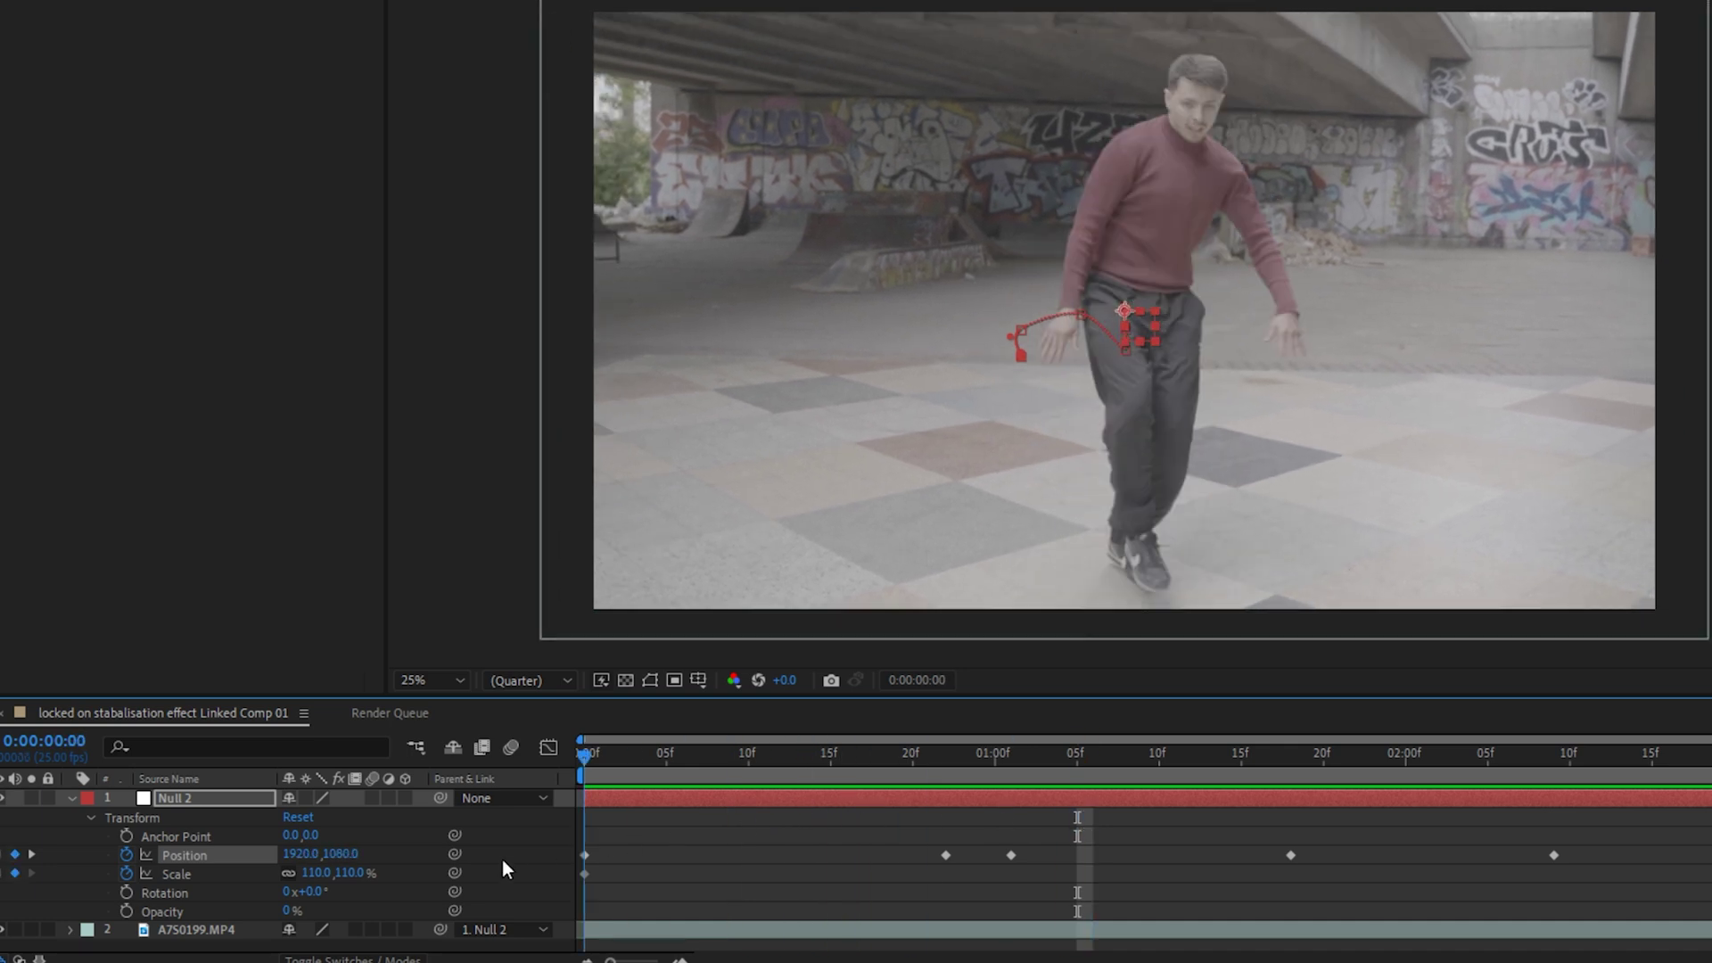
{"action": "left_click", "coordinate": [72, 800]}
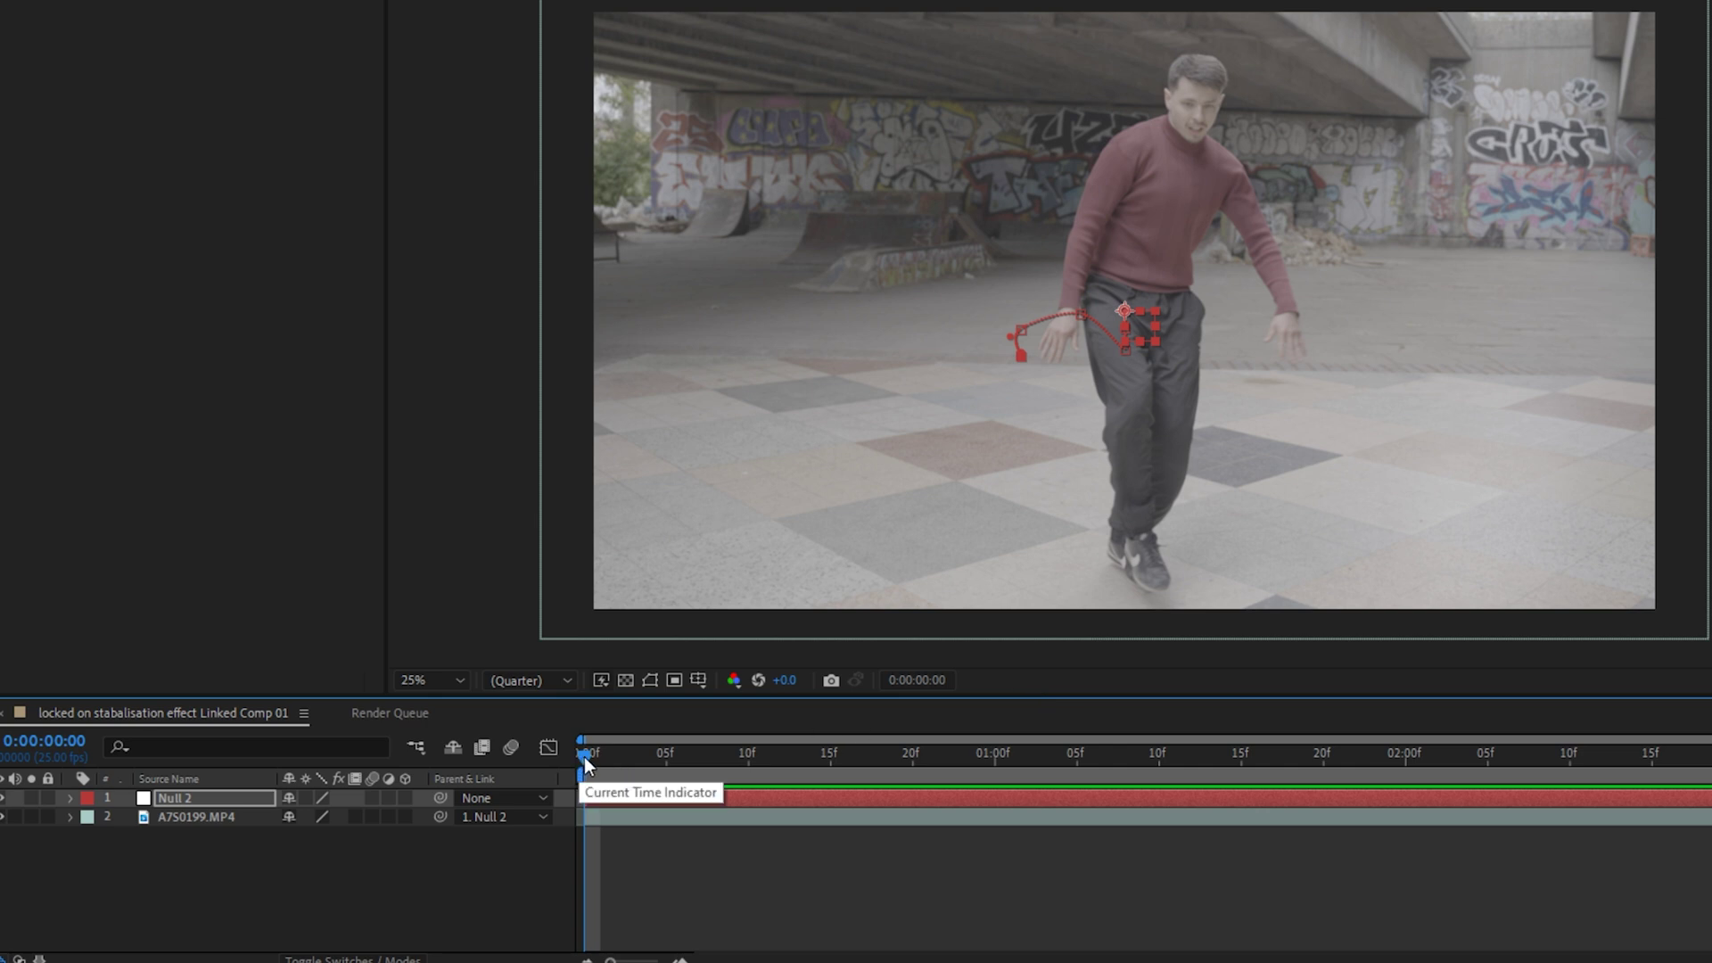
{"action": "mouse_move", "coordinate": [585, 757]}
{"action": "left_mouse_down"}
{"action": "mouse_move", "coordinate": [656, 763]}
{"action": "mouse_move", "coordinate": [592, 768]}
{"action": "left_mouse_up"}
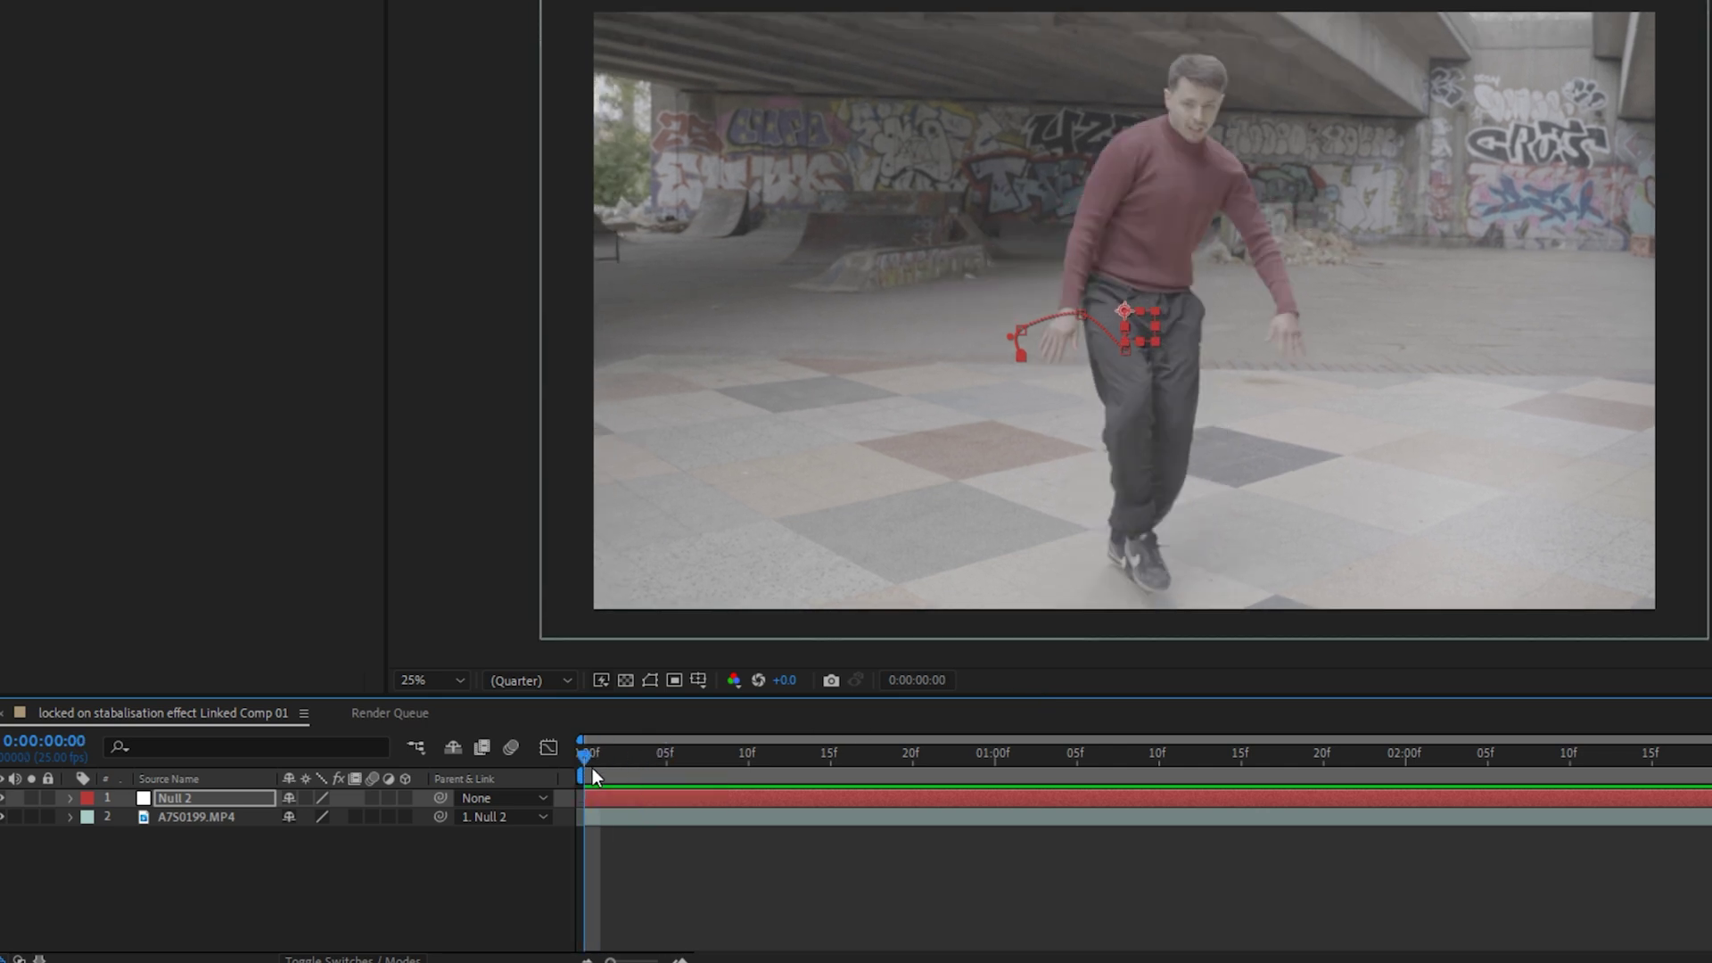